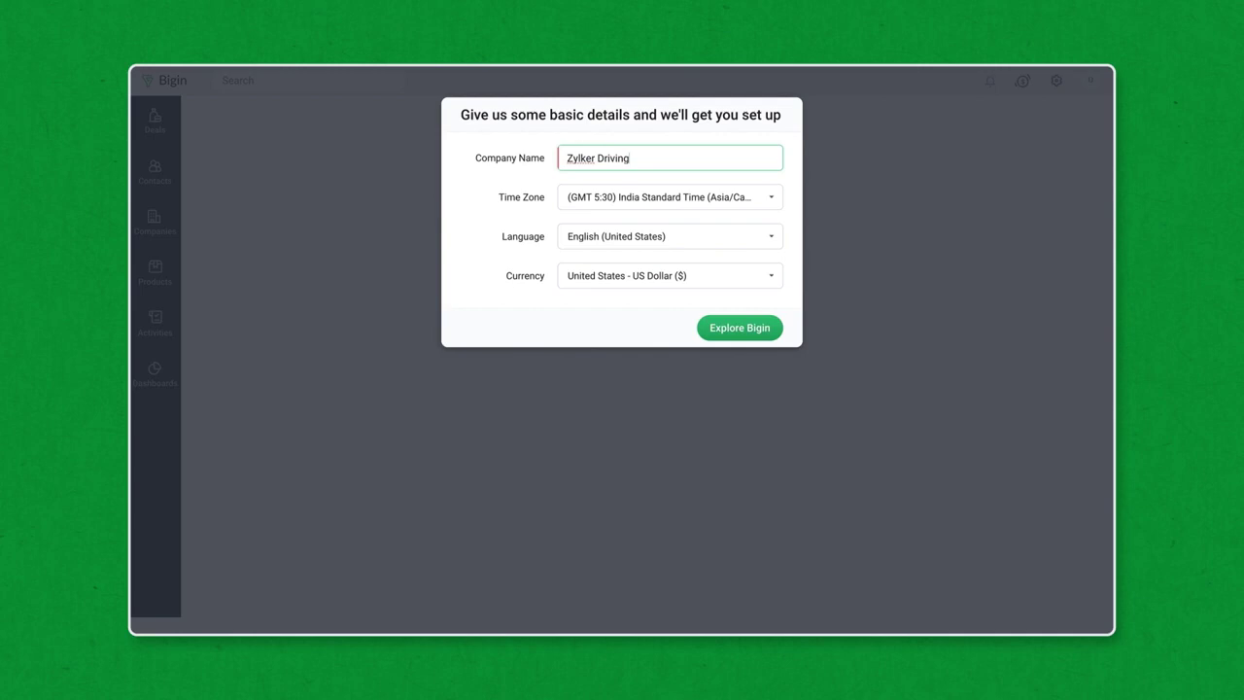
Step: Finish onboarding with Explore Bigin and open Settings at Users and Controls
click(711, 326)
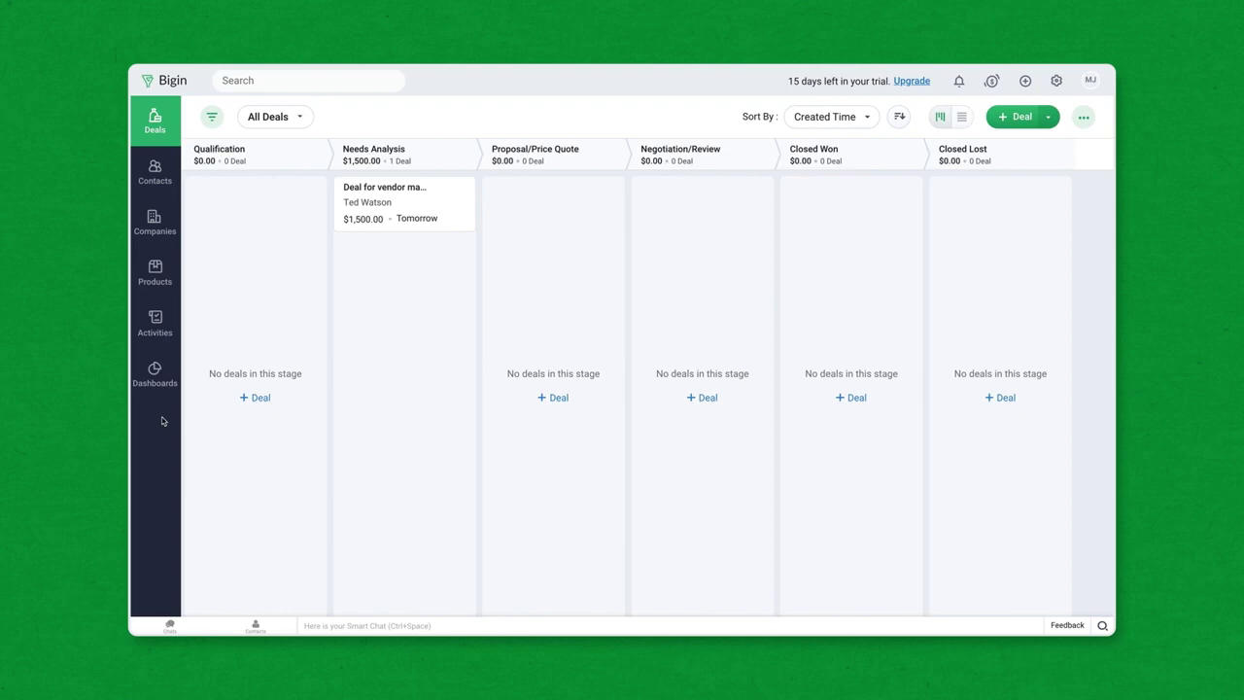
click(1050, 81)
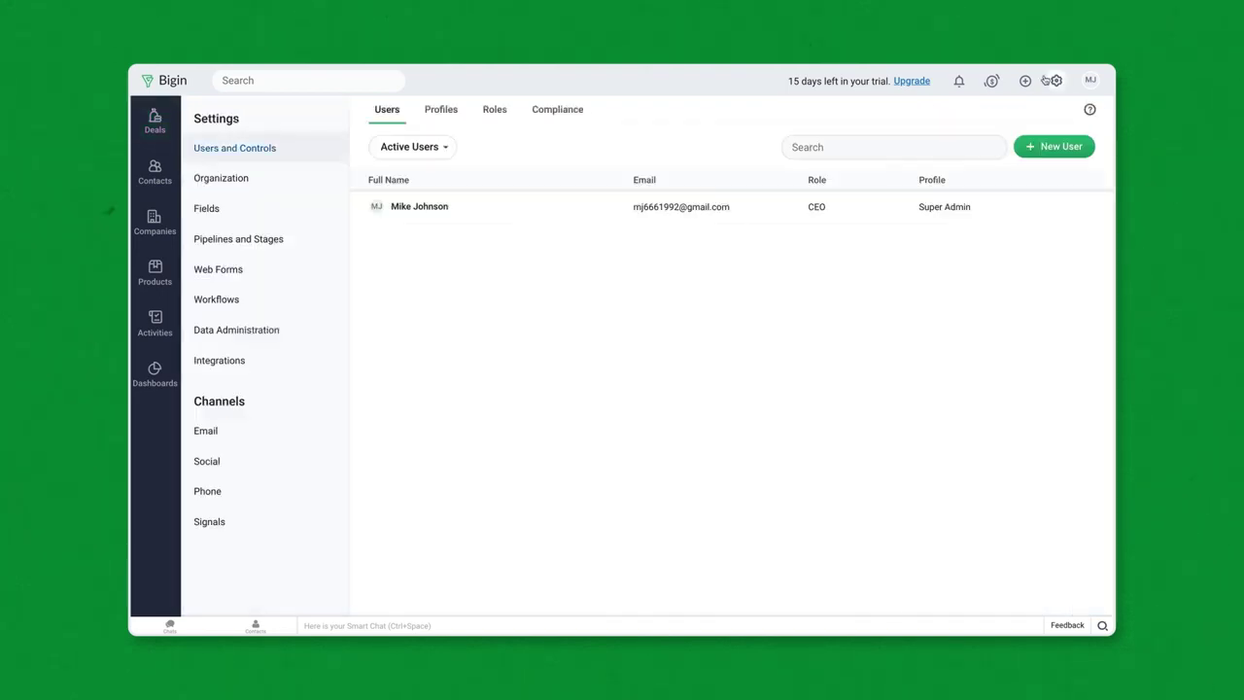
Step: Rename the Standard pipeline to Sales, keeping its six stages, and save it
click(279, 239)
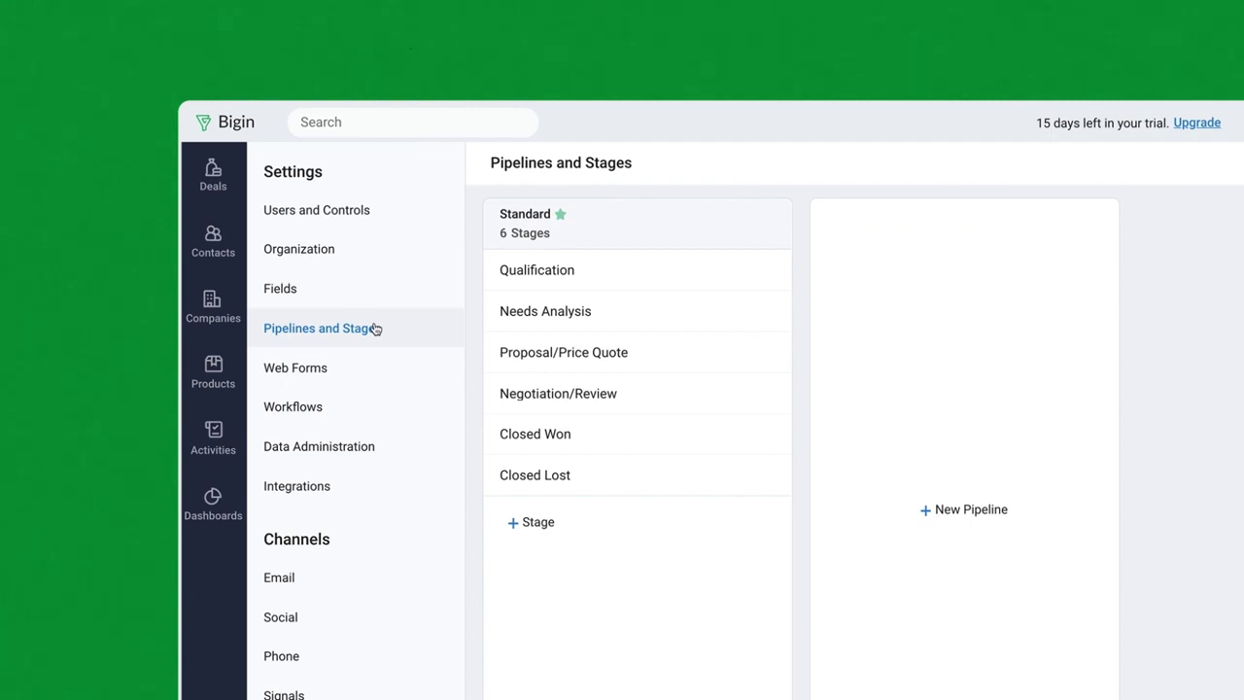
click(766, 223)
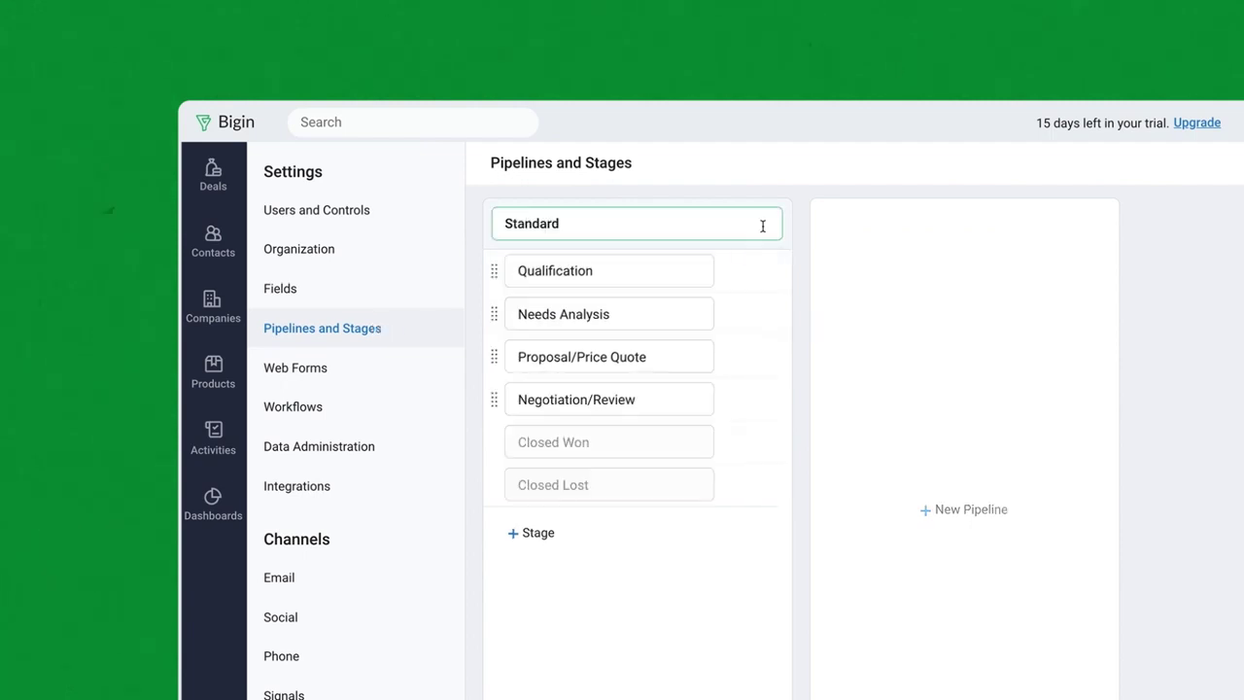
double_click(554, 224)
text(Sales)
drag(494, 314, 495, 304)
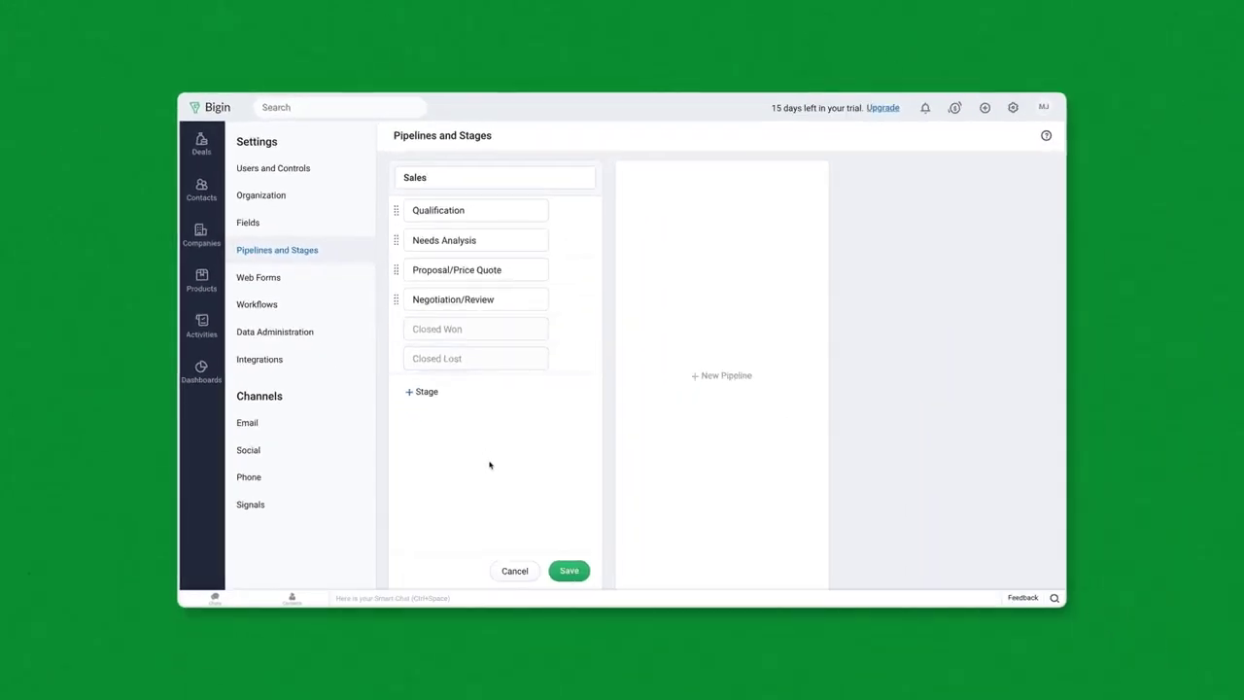
click(568, 571)
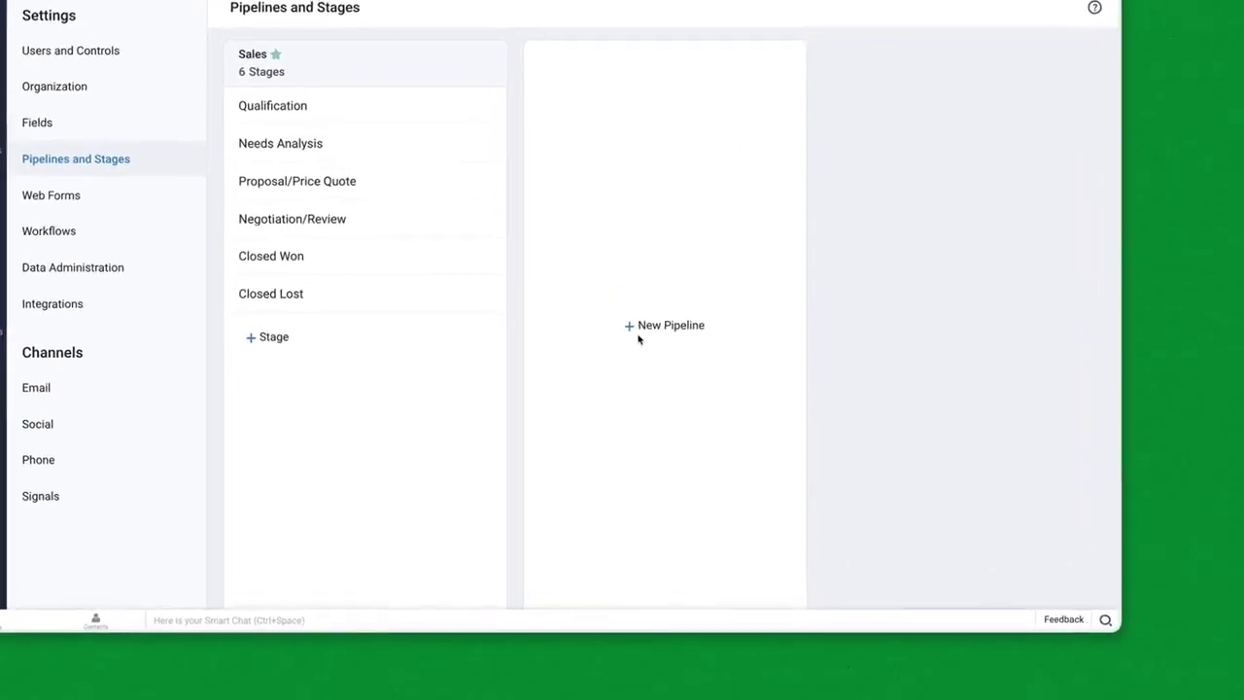
Step: Create a 'Service Request' pipeline with stages Quick check, Repair Process and Quality Check
click(708, 377)
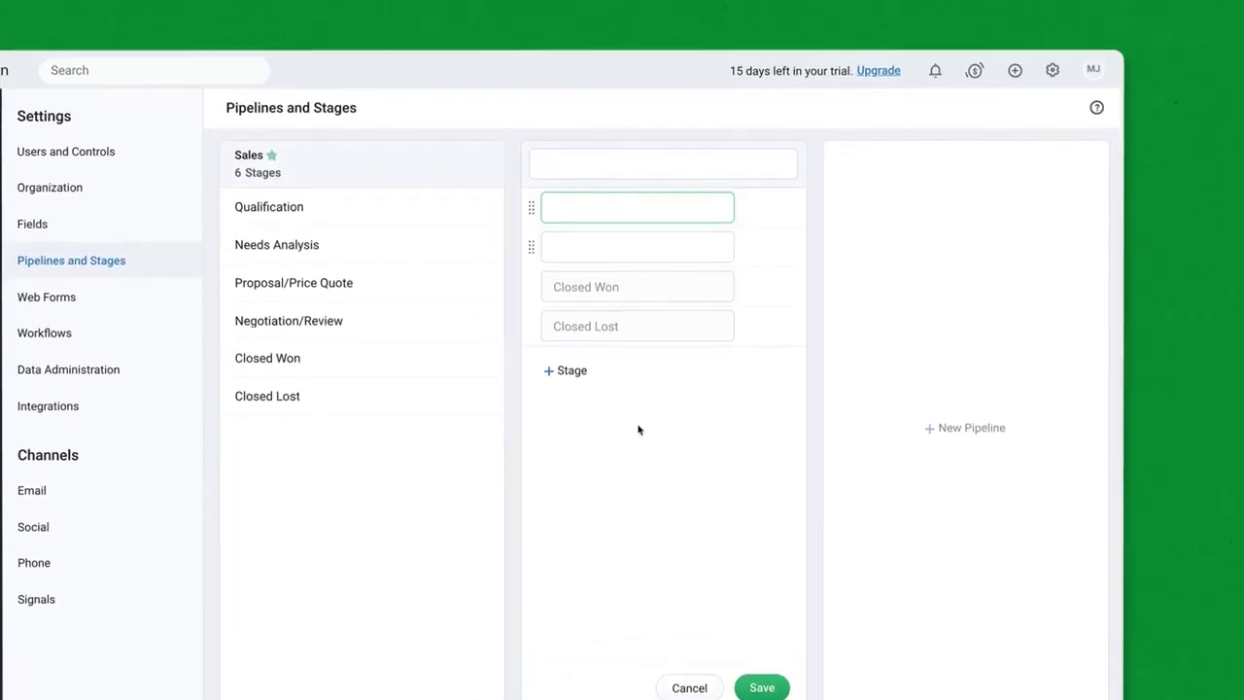
click(583, 67)
text(Service Request)
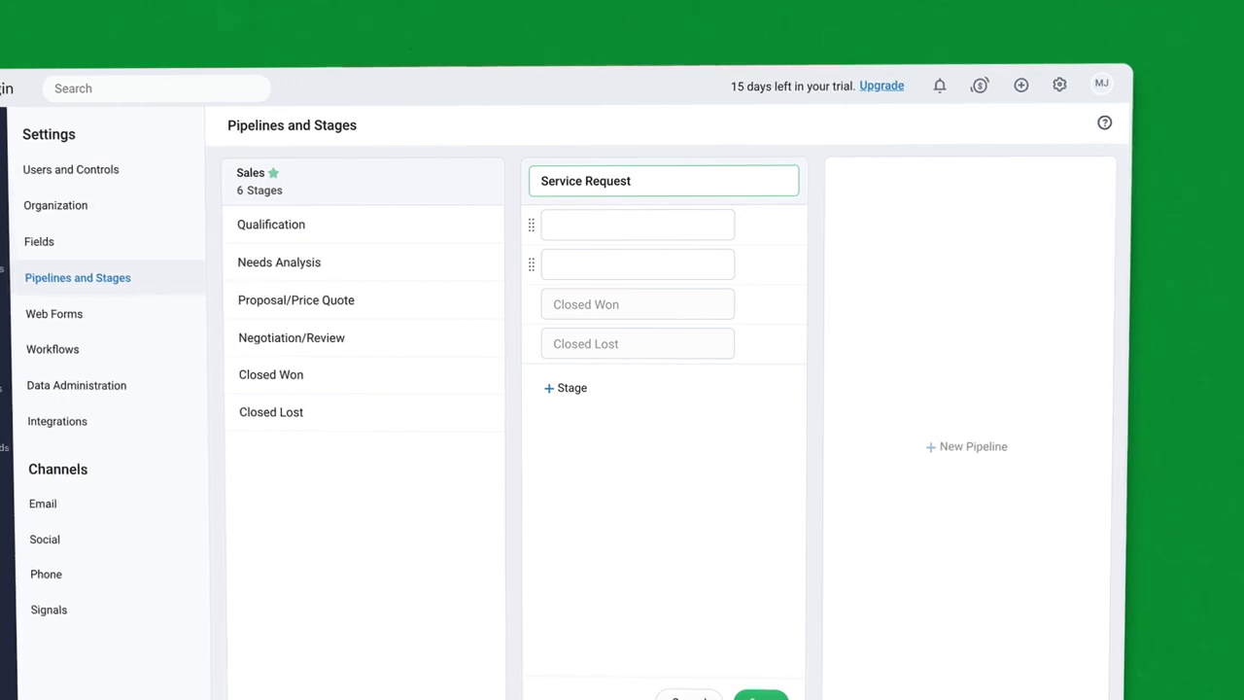
click(576, 225)
text(Quick check)
click(558, 266)
text(Repair Process)
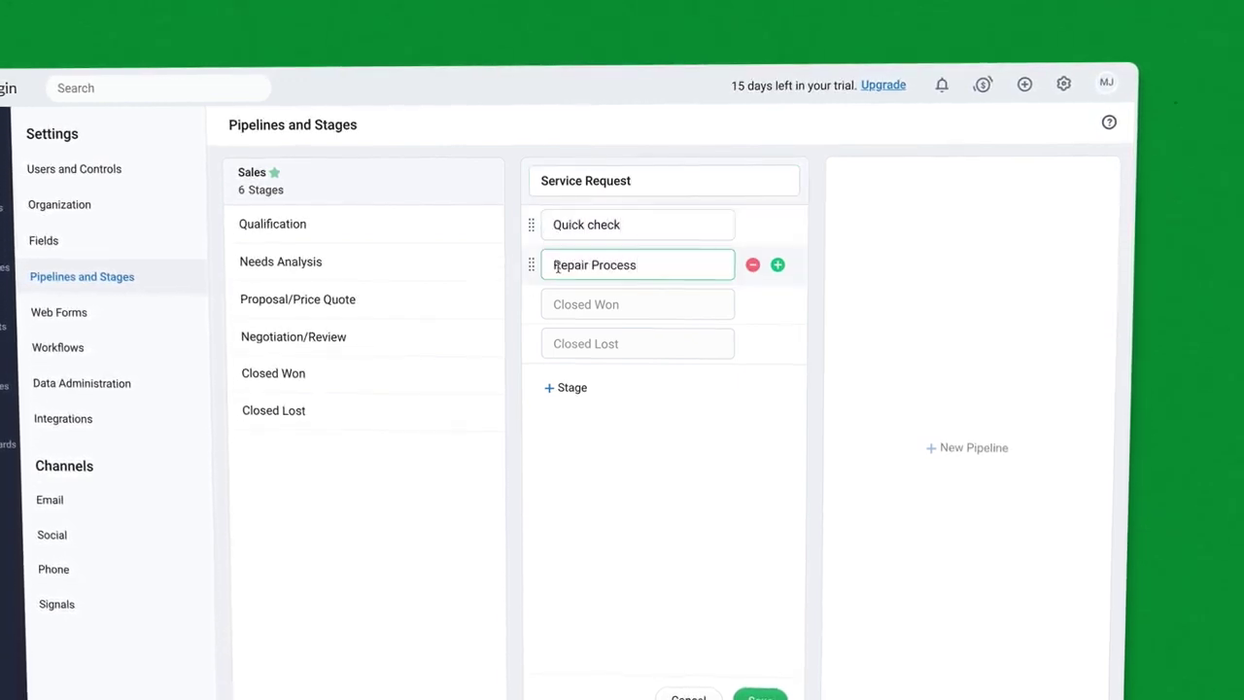
click(777, 264)
text(Quality Check)
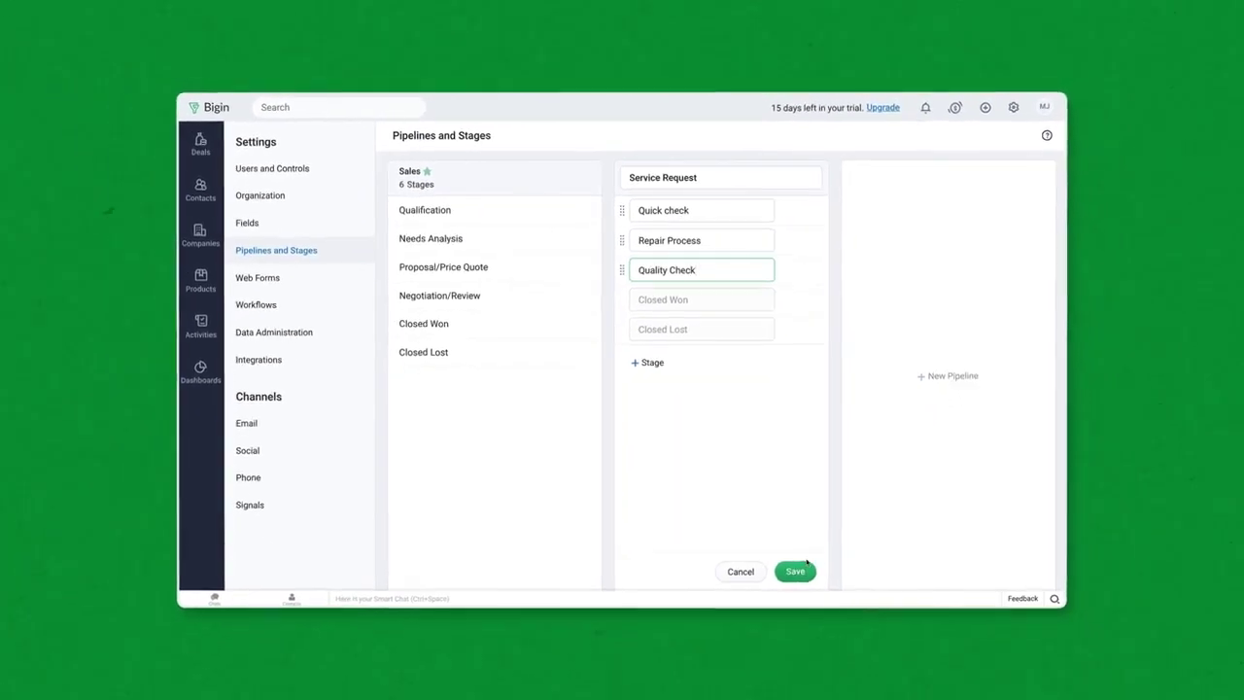
click(759, 696)
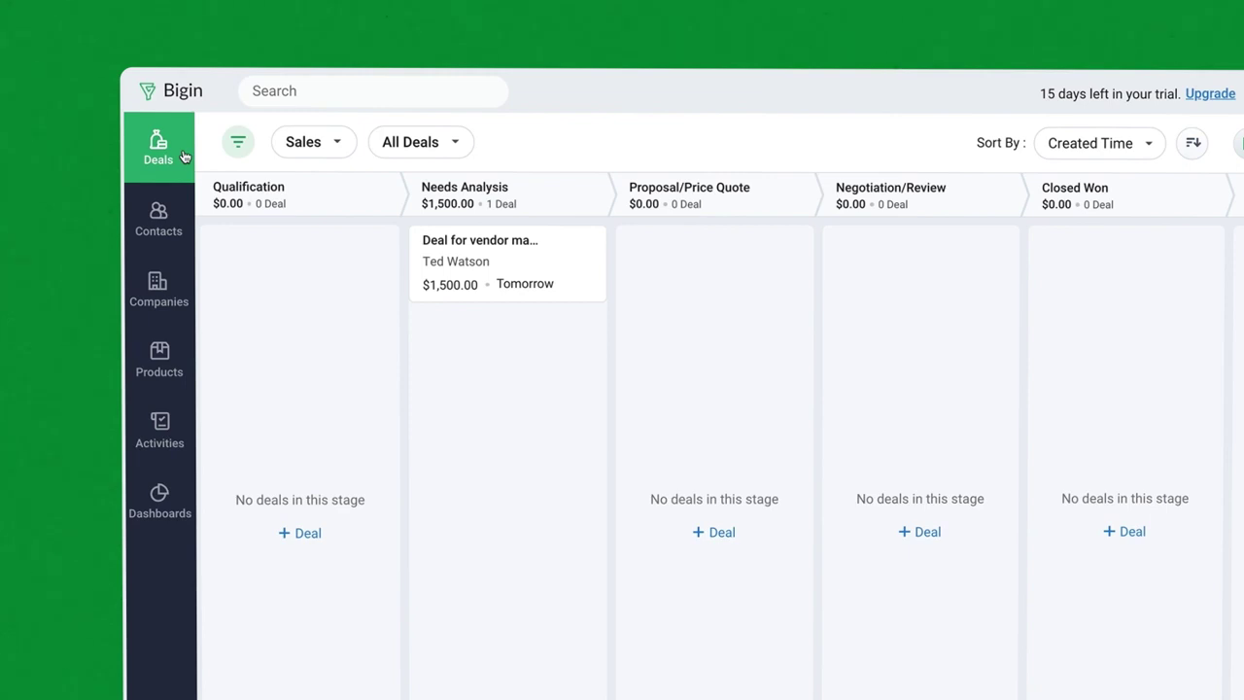
Step: Open the single sample contact's record from the Contacts list
click(180, 233)
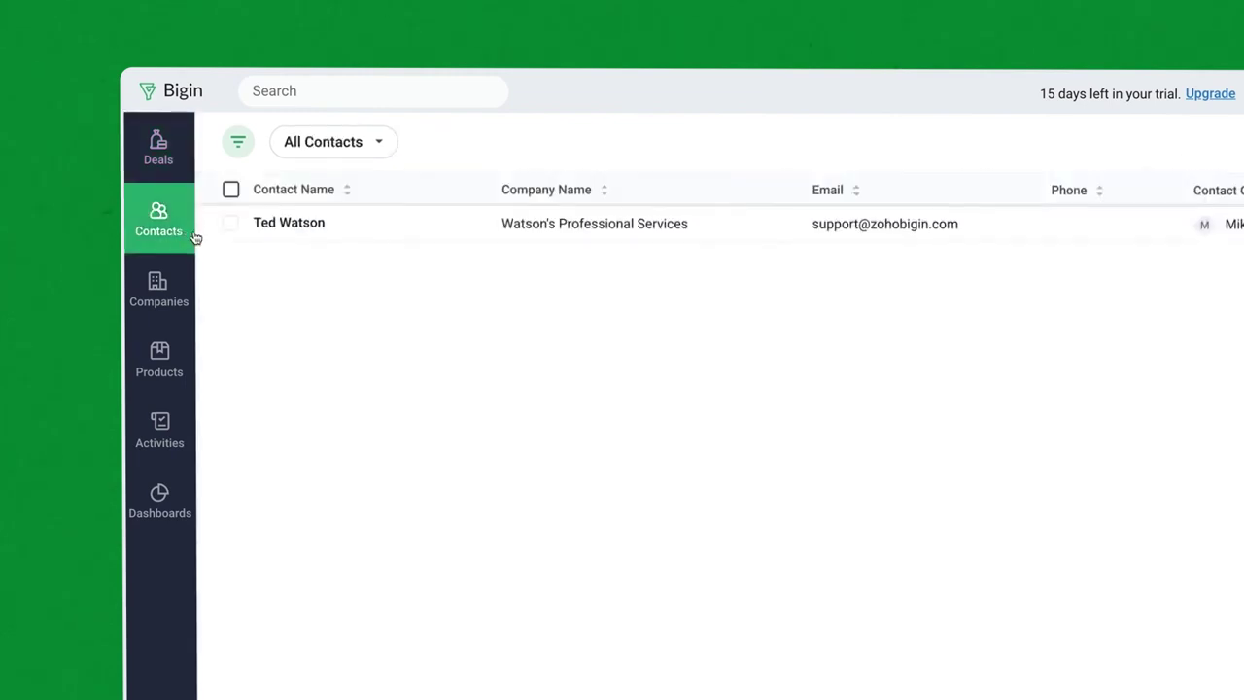
click(331, 225)
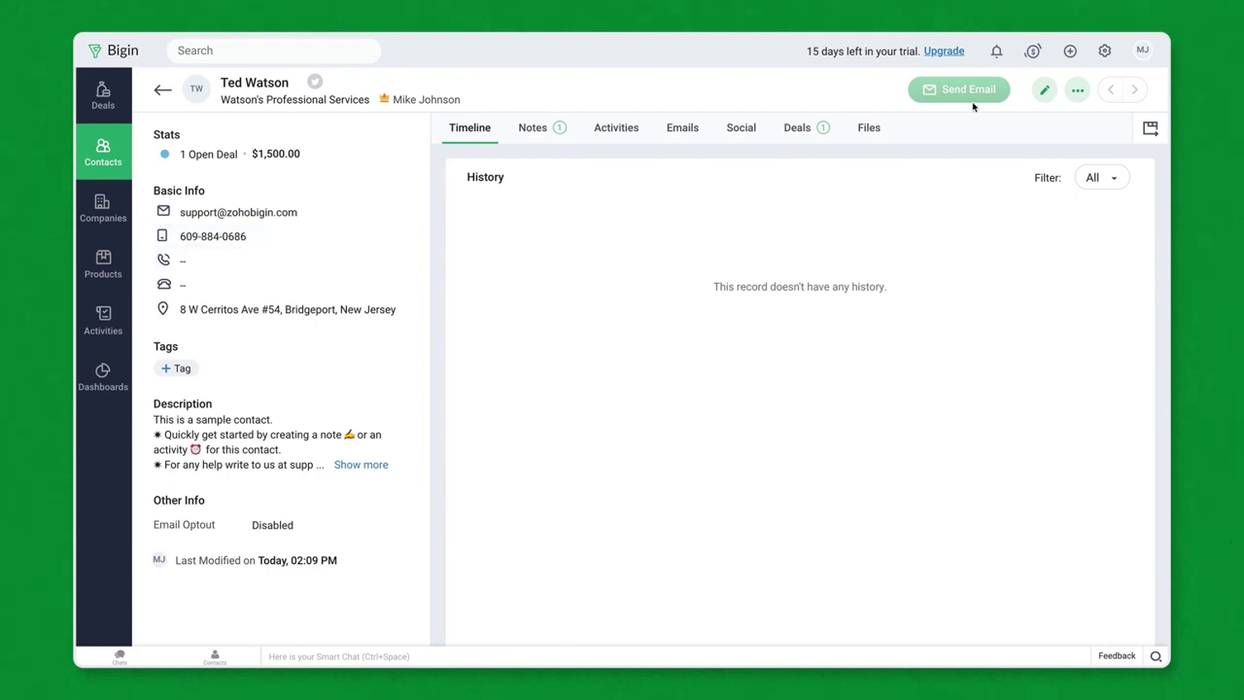
Step: Add a mandatory, no-duplicates Numerical 'Customer ID' custom field to the Contacts module
click(1105, 53)
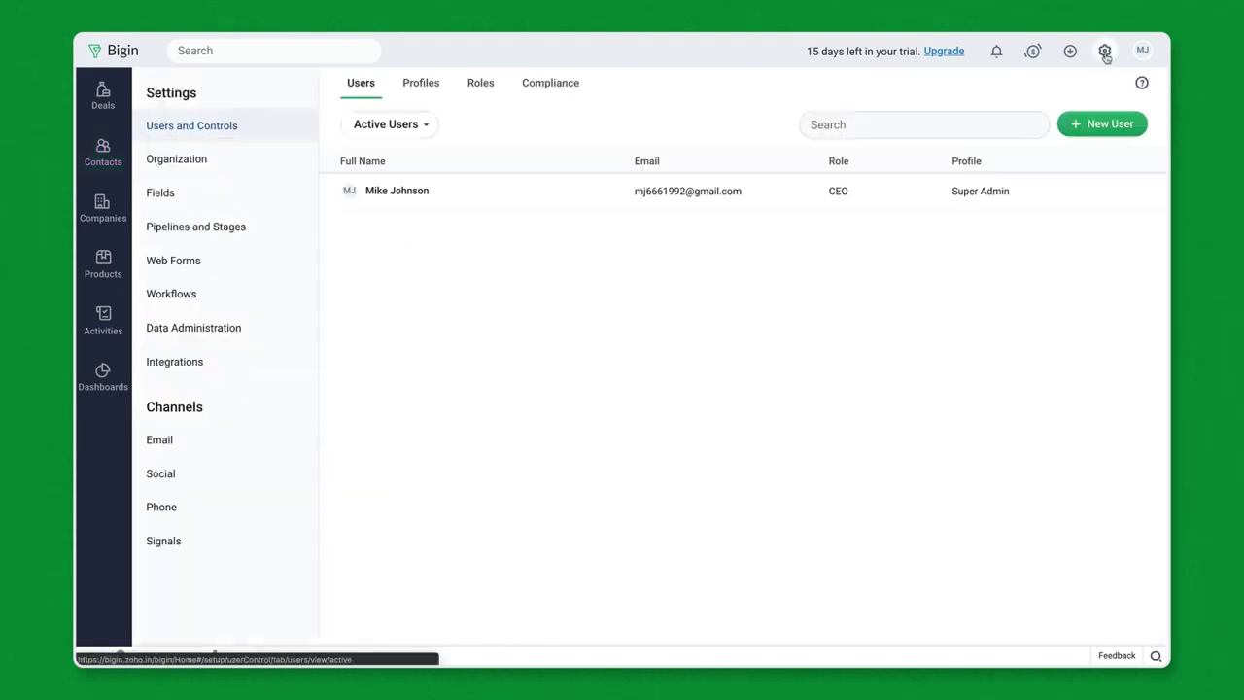
click(257, 287)
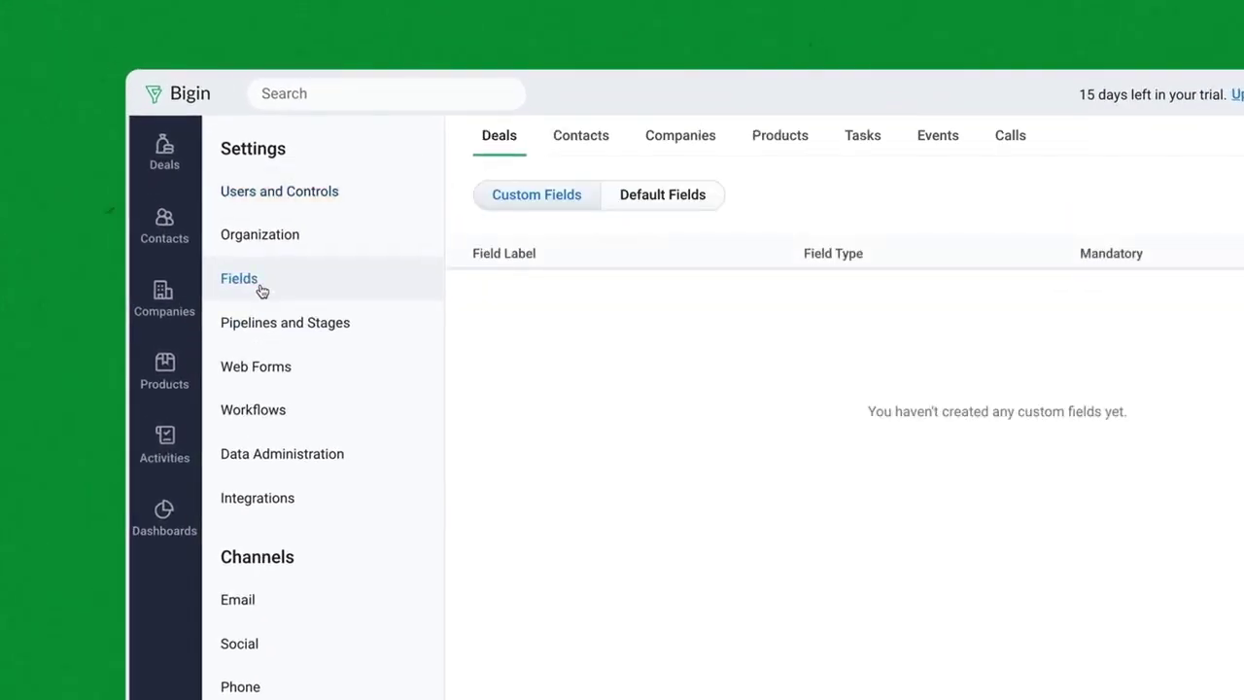
click(595, 146)
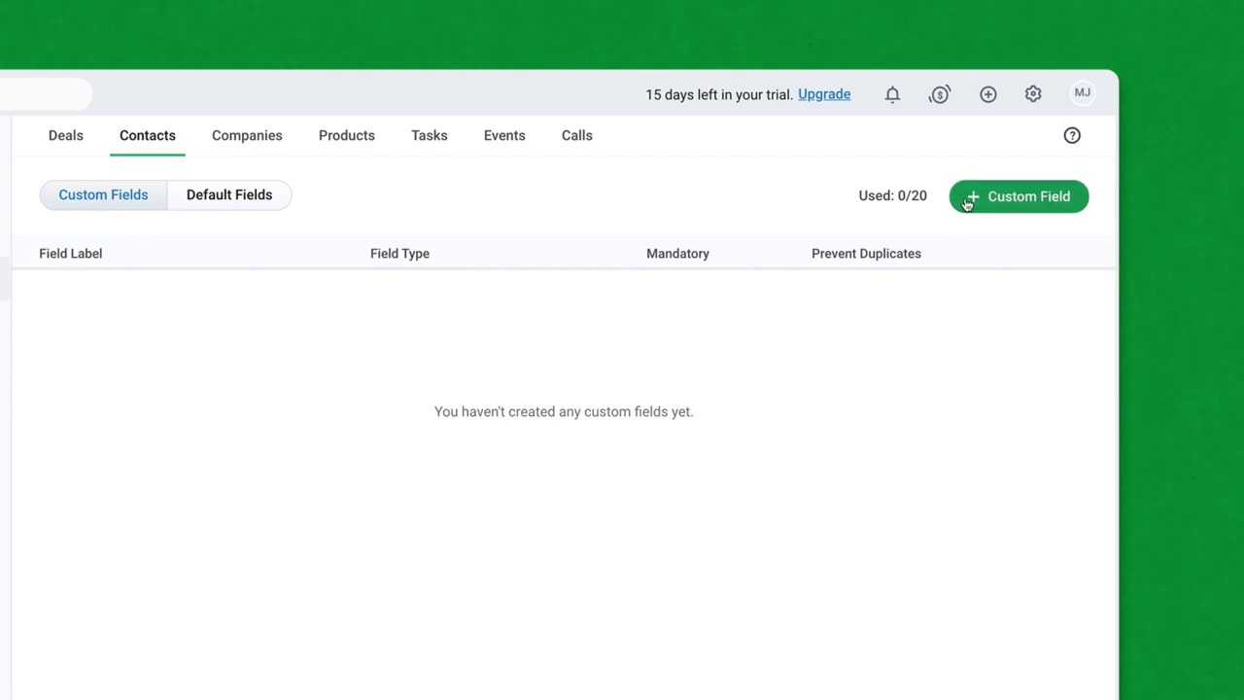
click(969, 197)
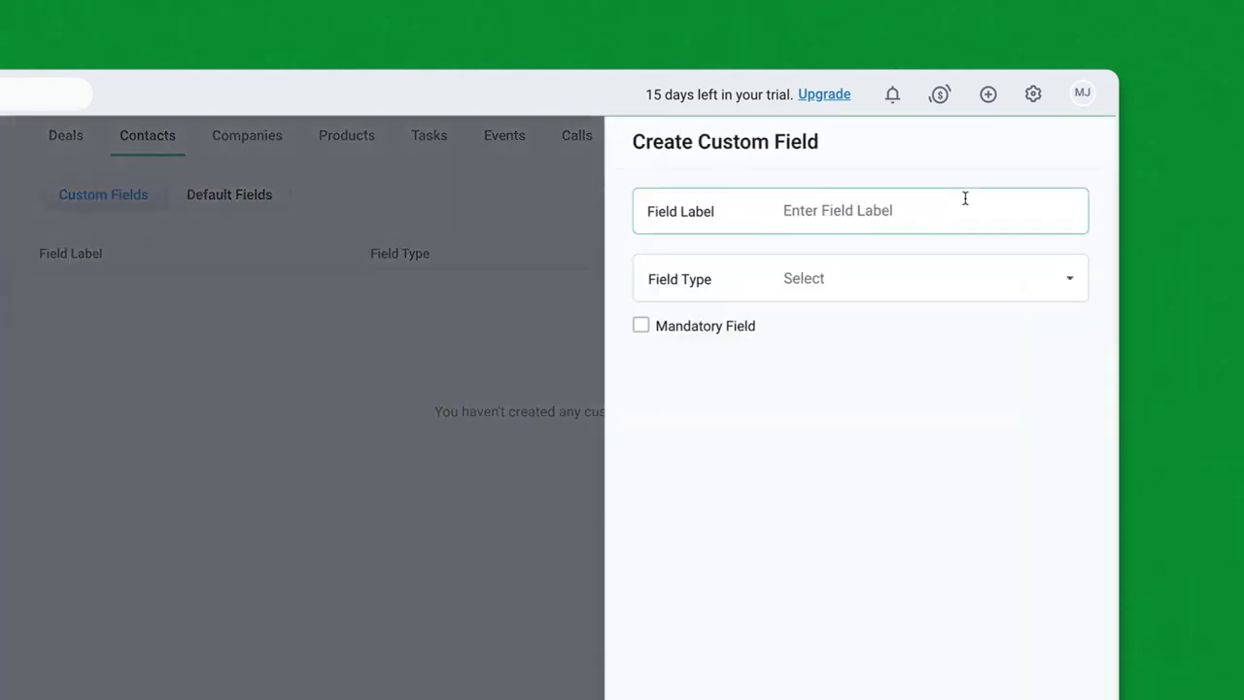
click(847, 213)
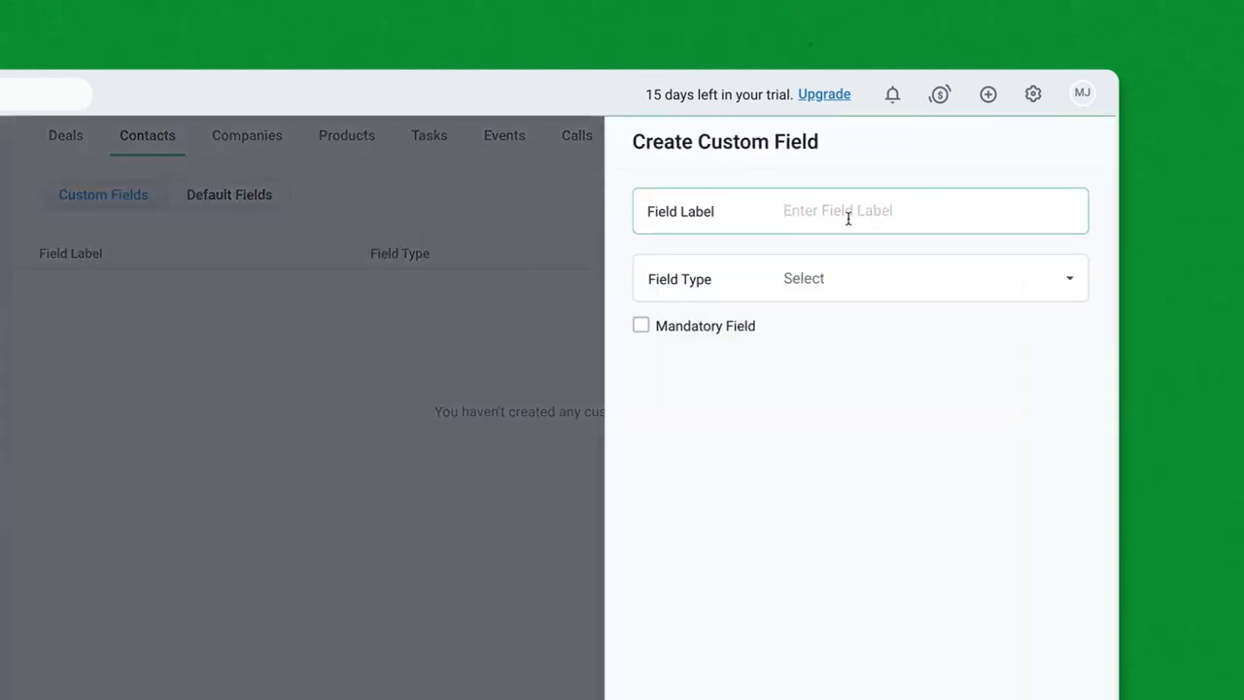
text(Custome)
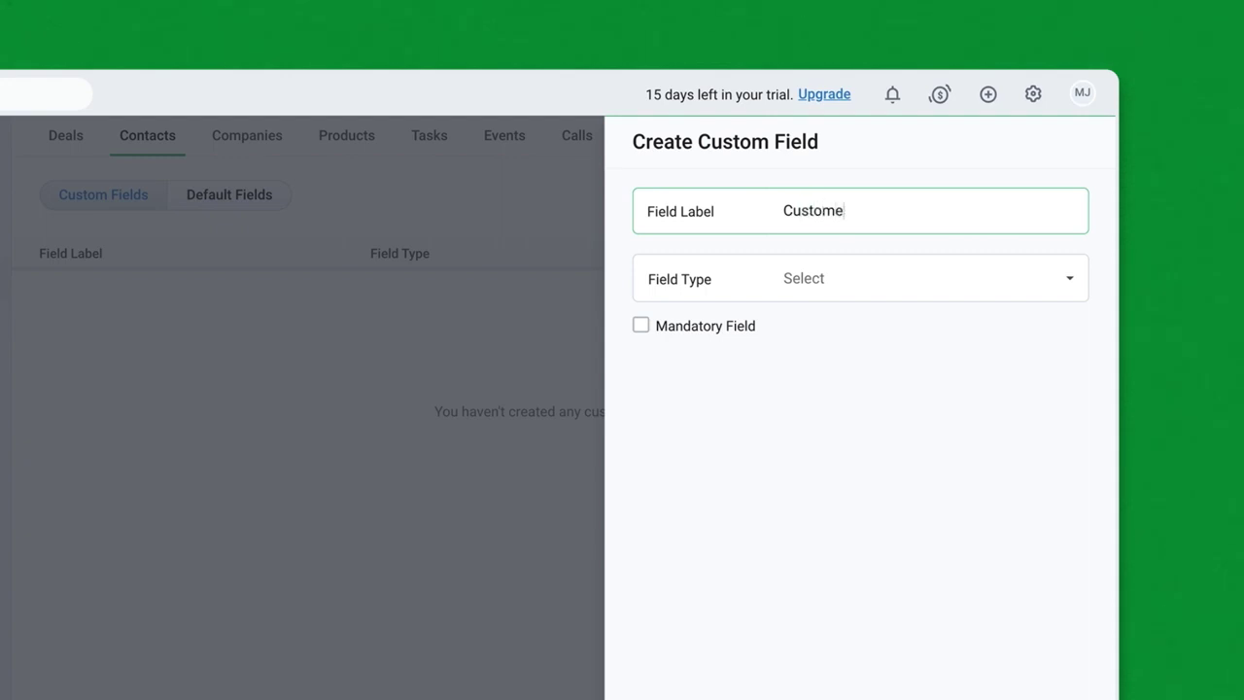
text(r ID)
click(826, 279)
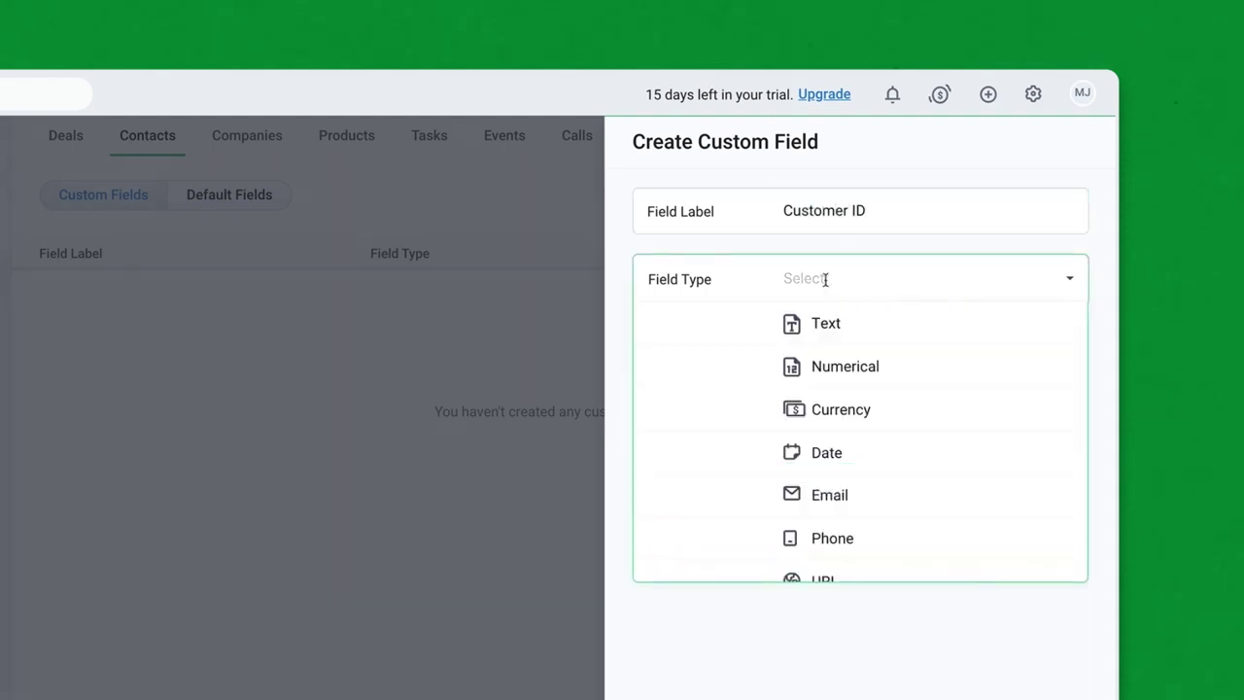
click(845, 367)
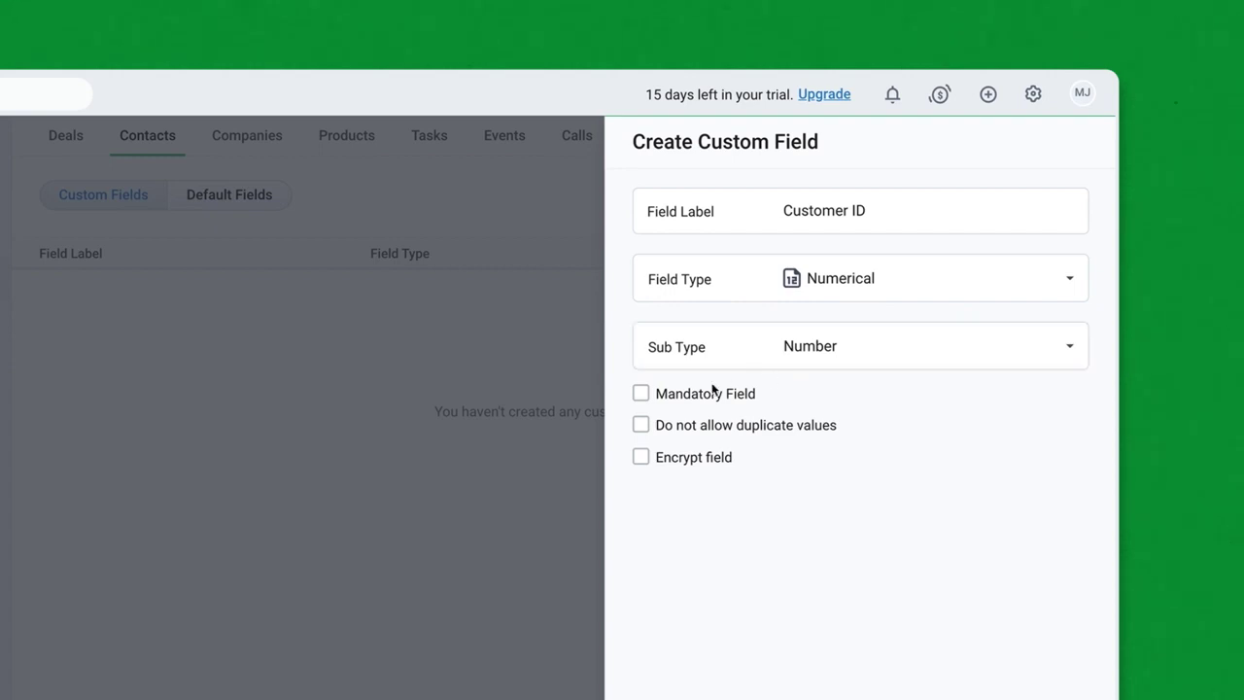
click(641, 395)
click(641, 430)
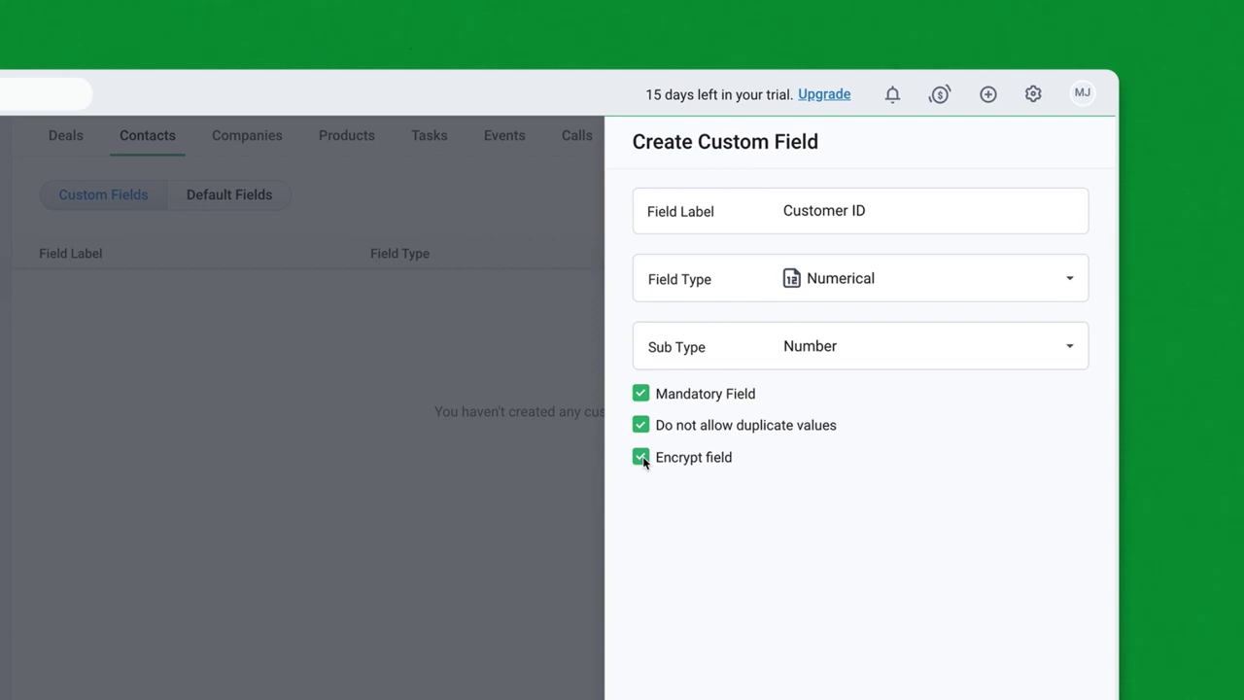
click(1128, 620)
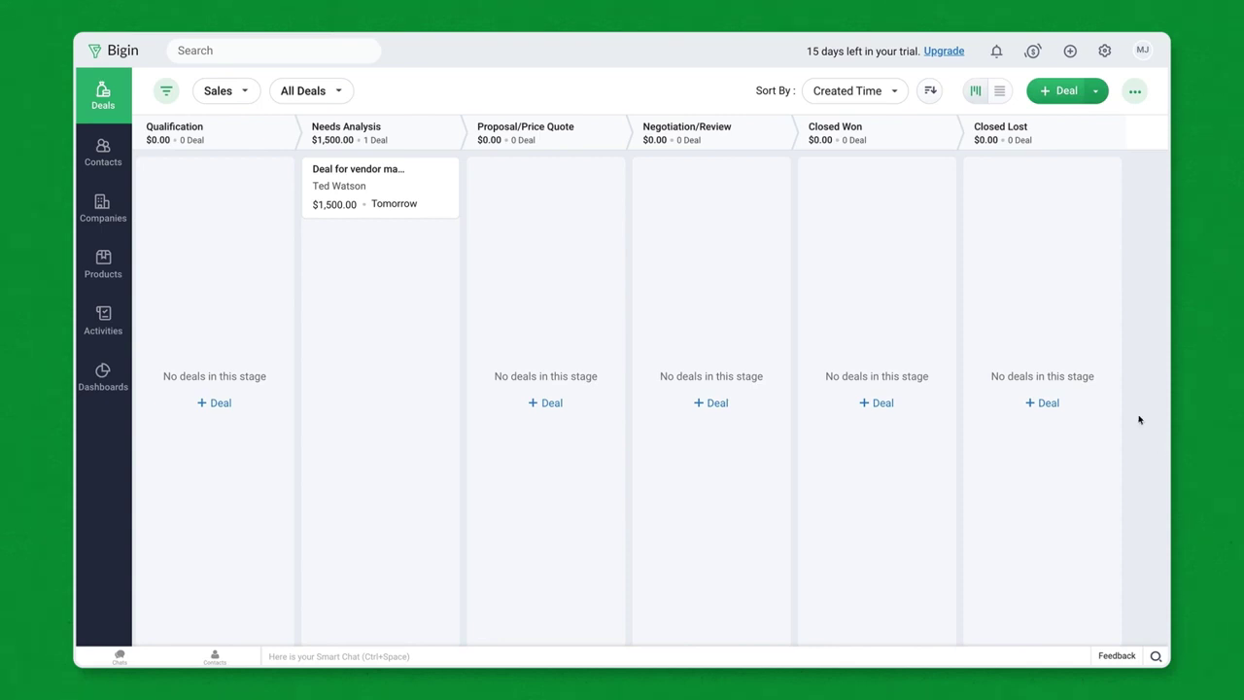
Step: Rename the Manager role under CEO to 'Sales Manager' in the role hierarchy
click(1104, 50)
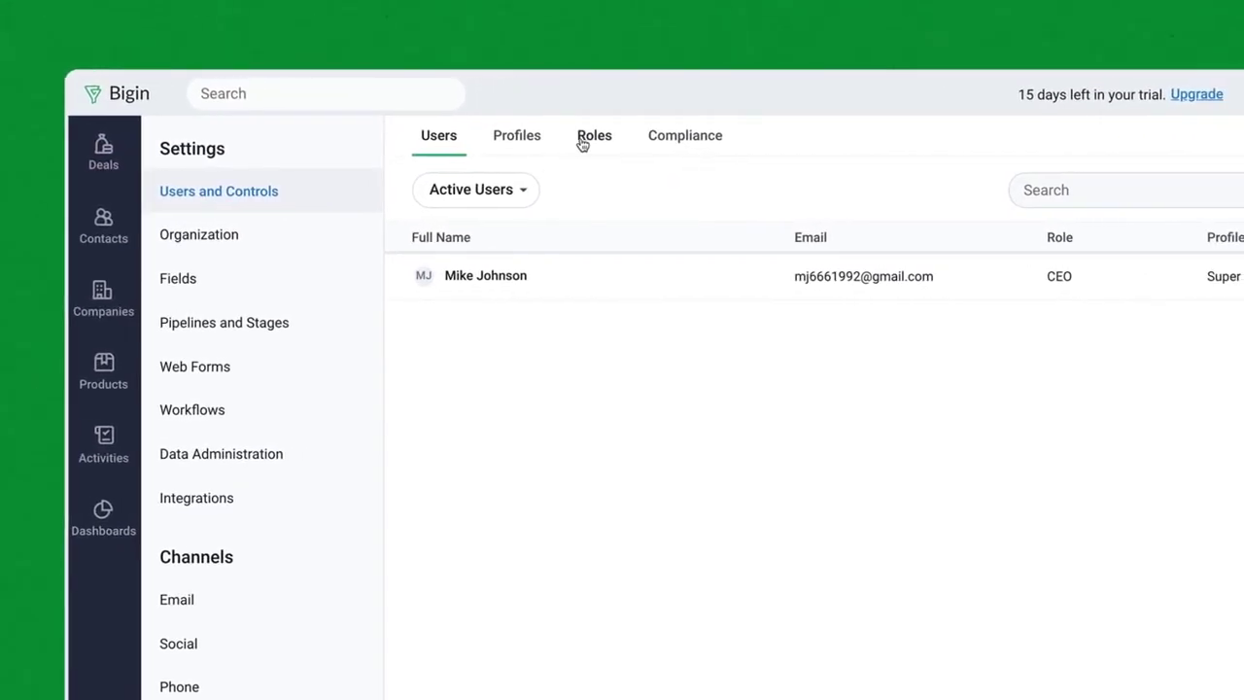
click(644, 141)
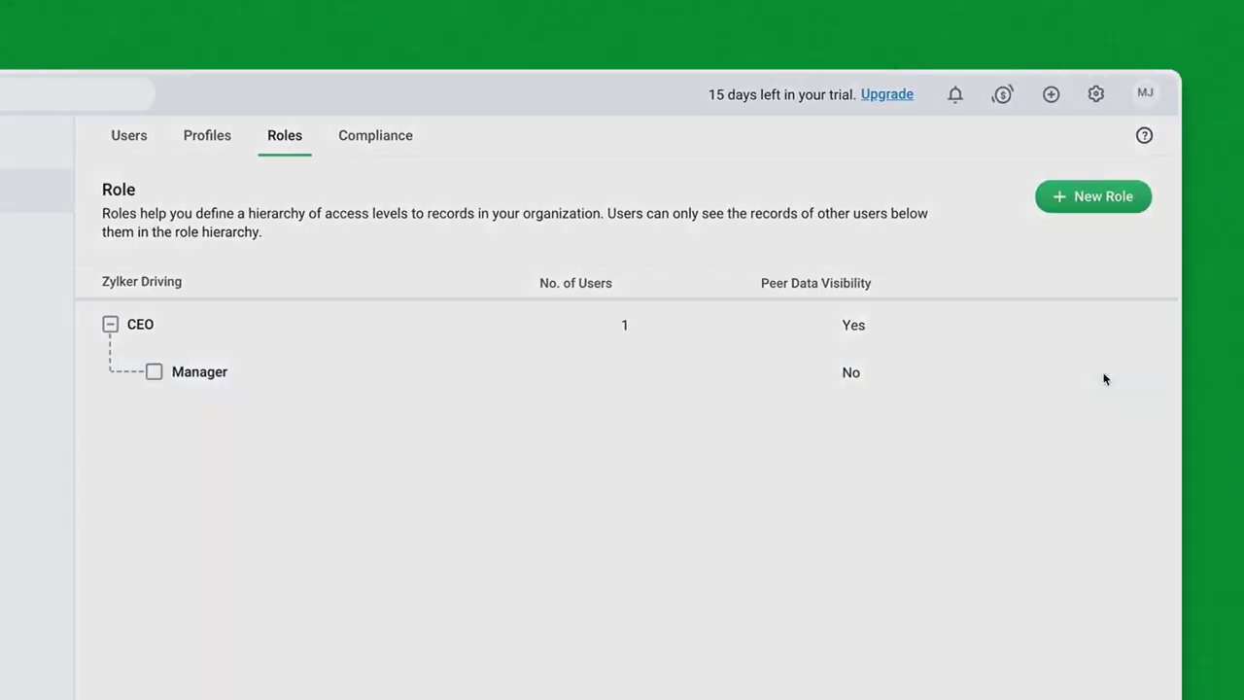
click(1104, 379)
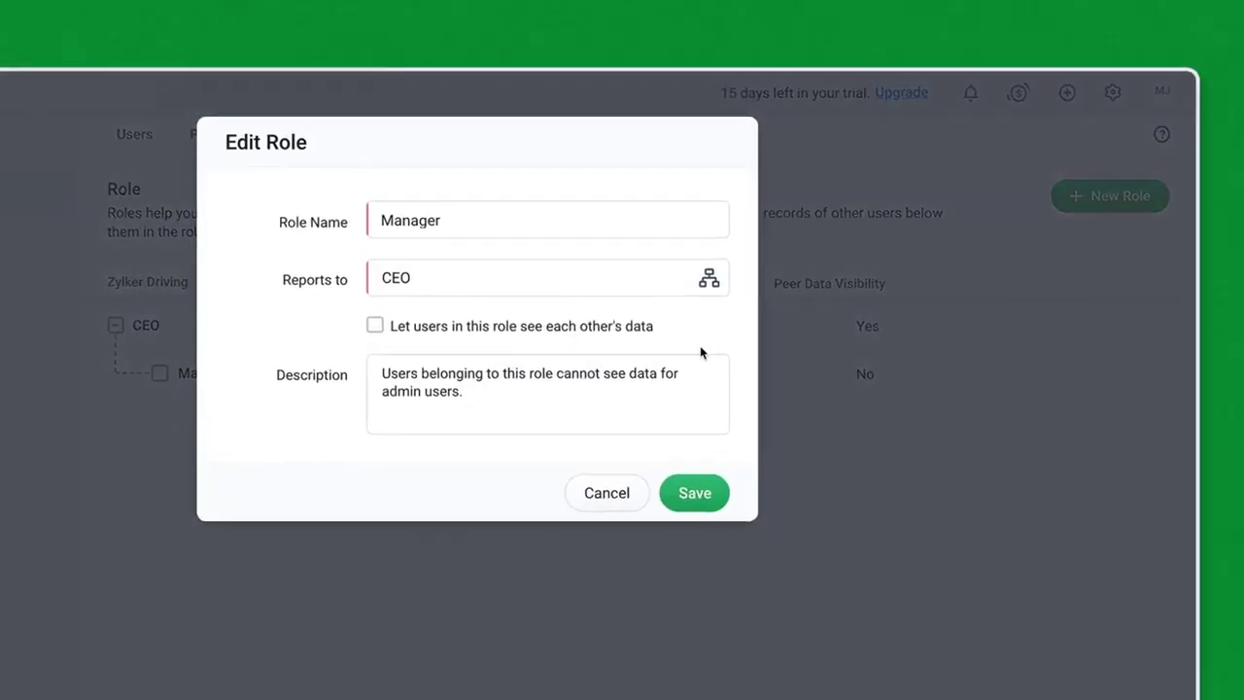
text(Sales)
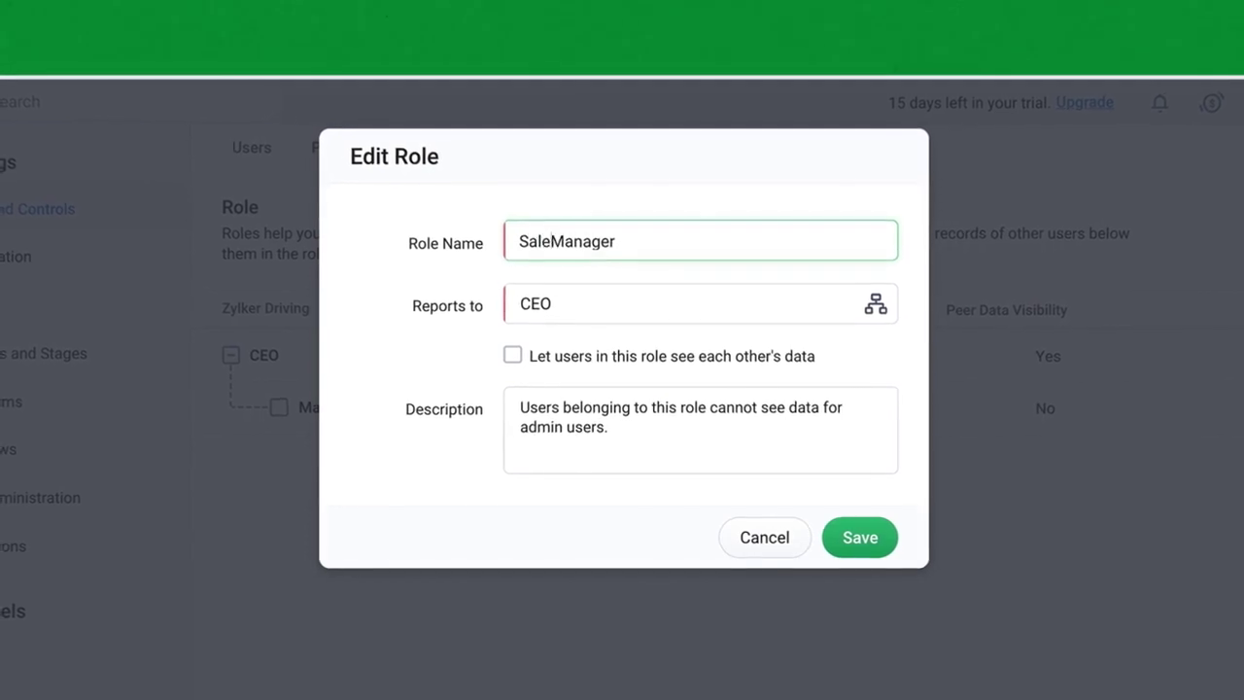
click(861, 537)
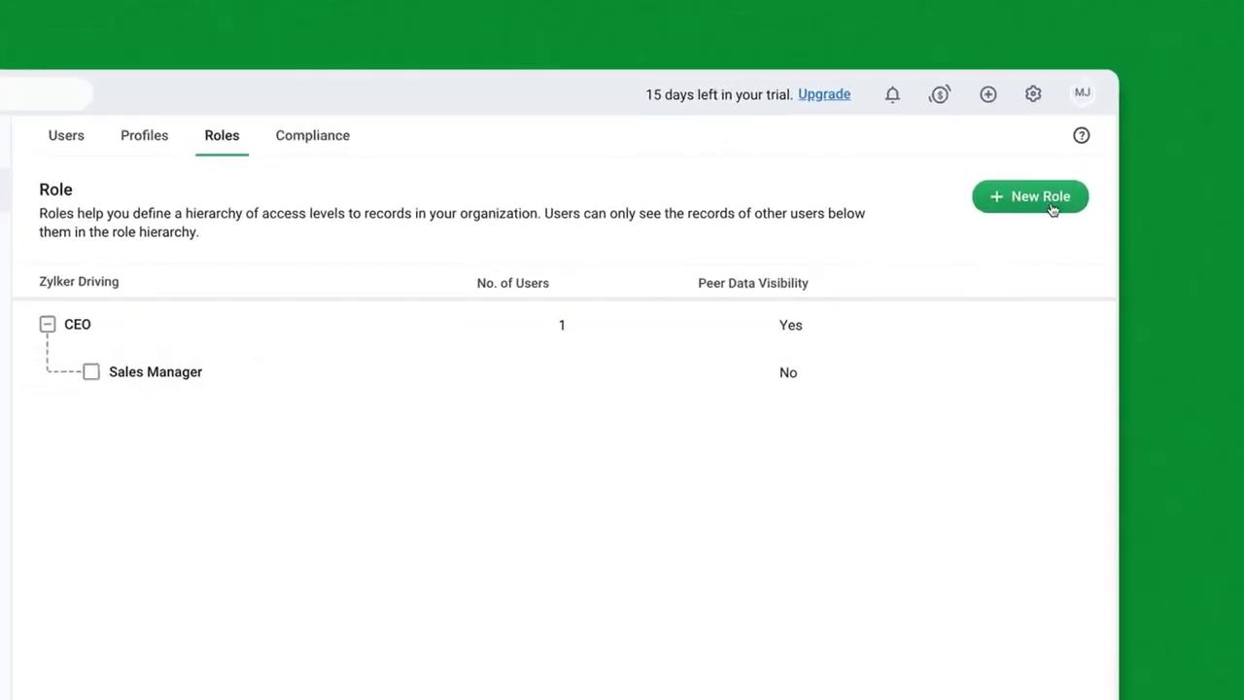
Step: Add a 'Sales Rep' role reporting to Sales Manager, letting its users see each other's data
click(1051, 209)
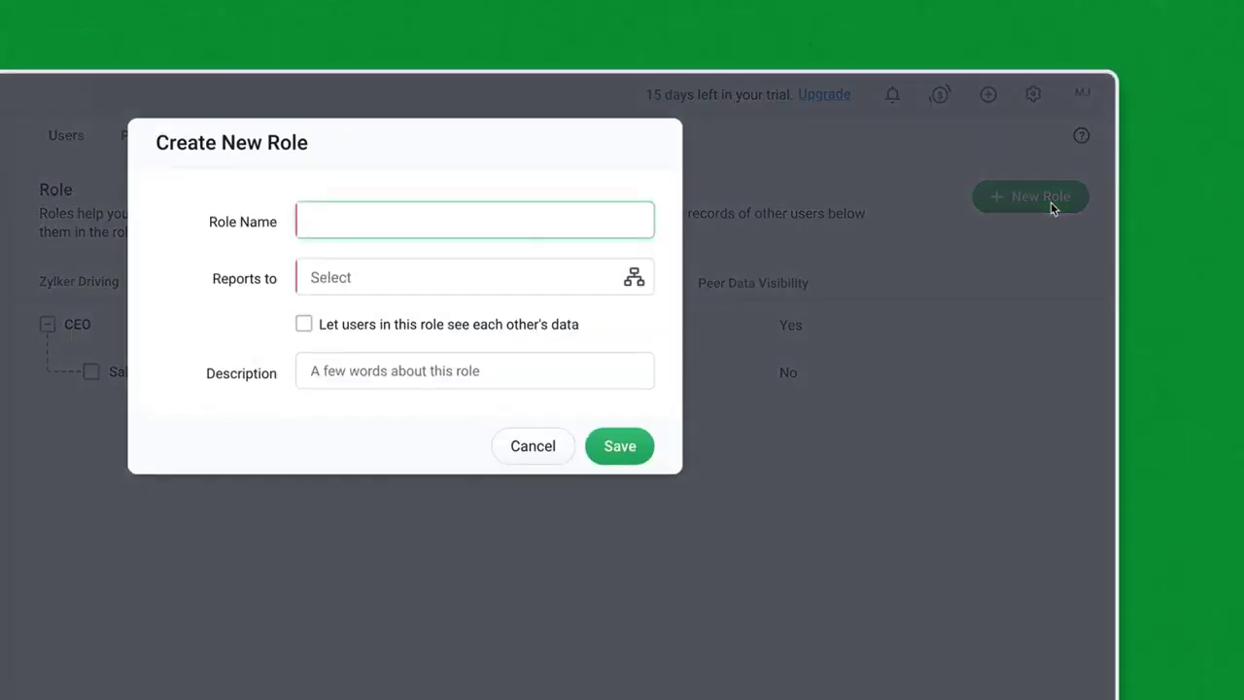
text(Sa)
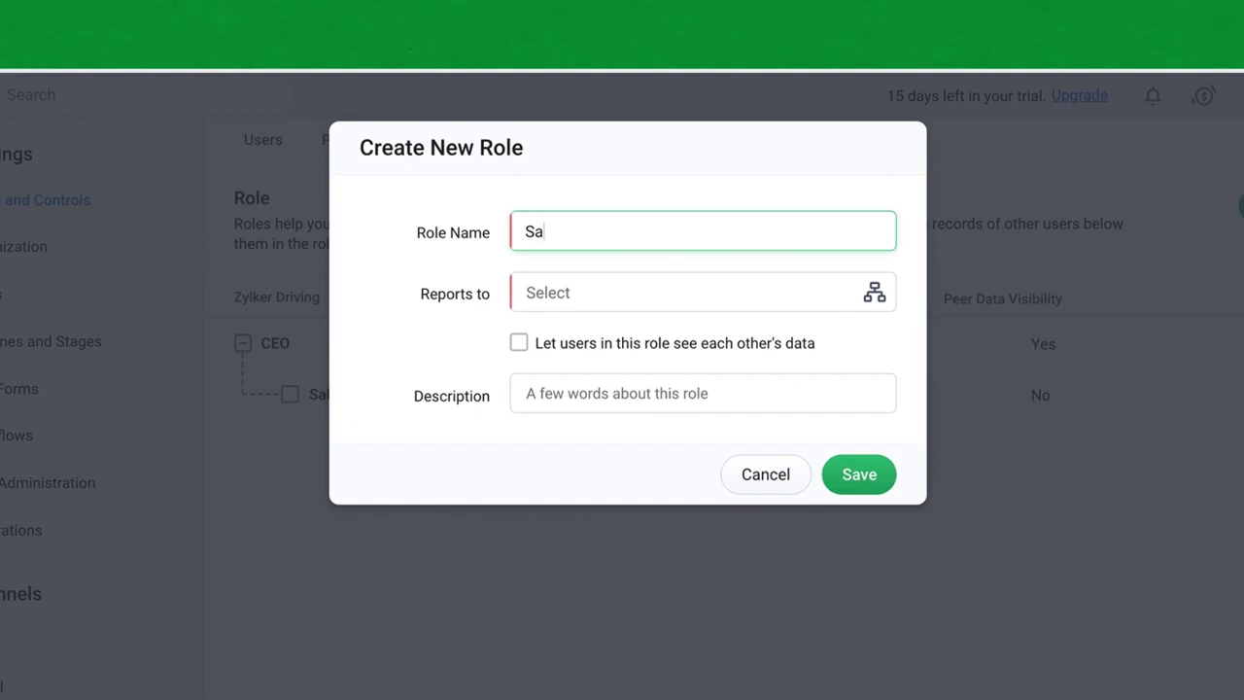
text(les Rep)
click(567, 288)
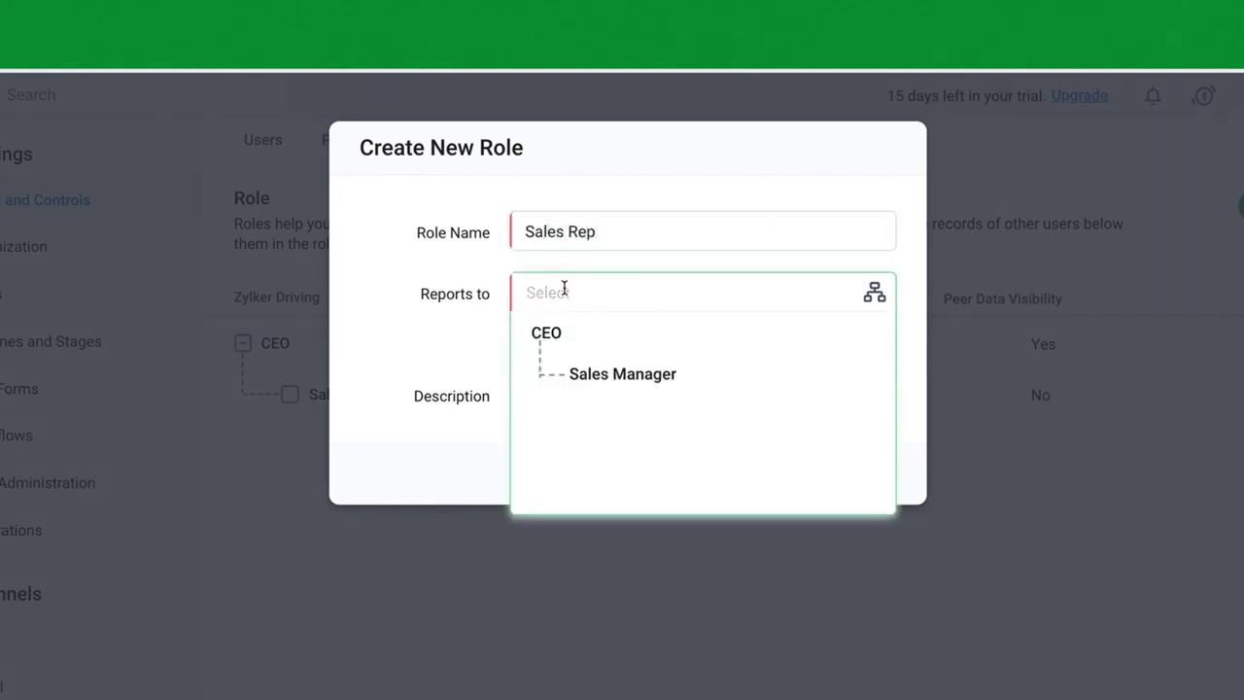
click(612, 376)
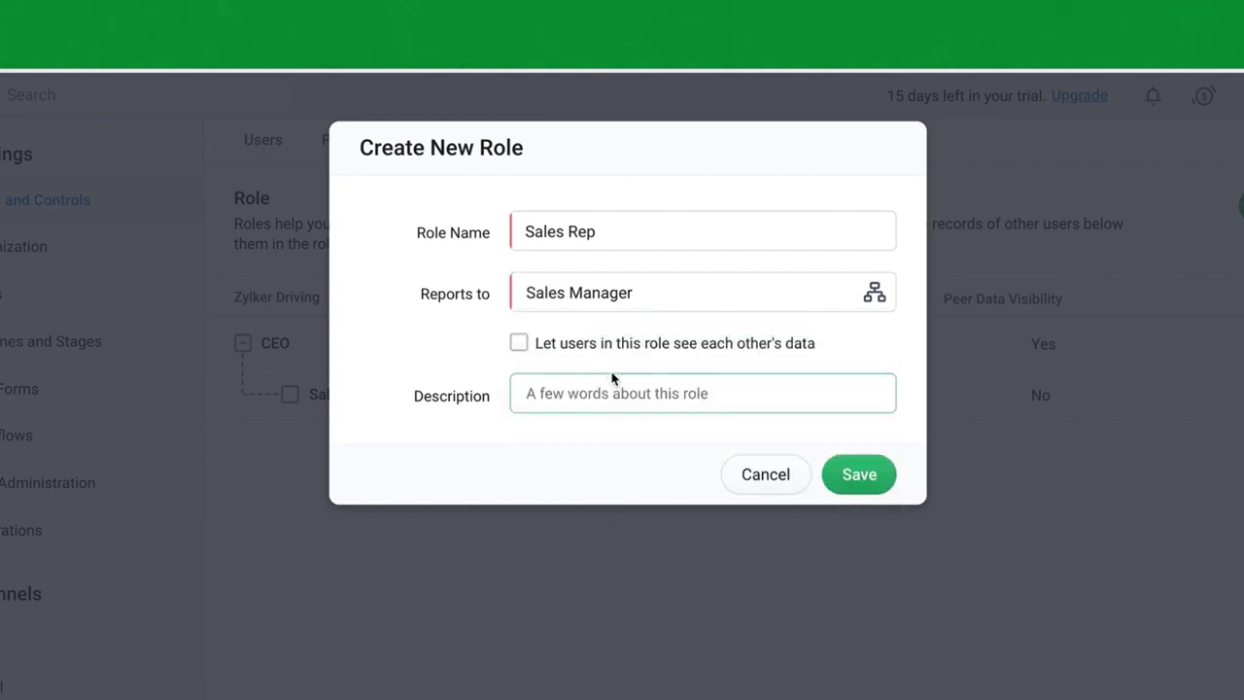
click(519, 343)
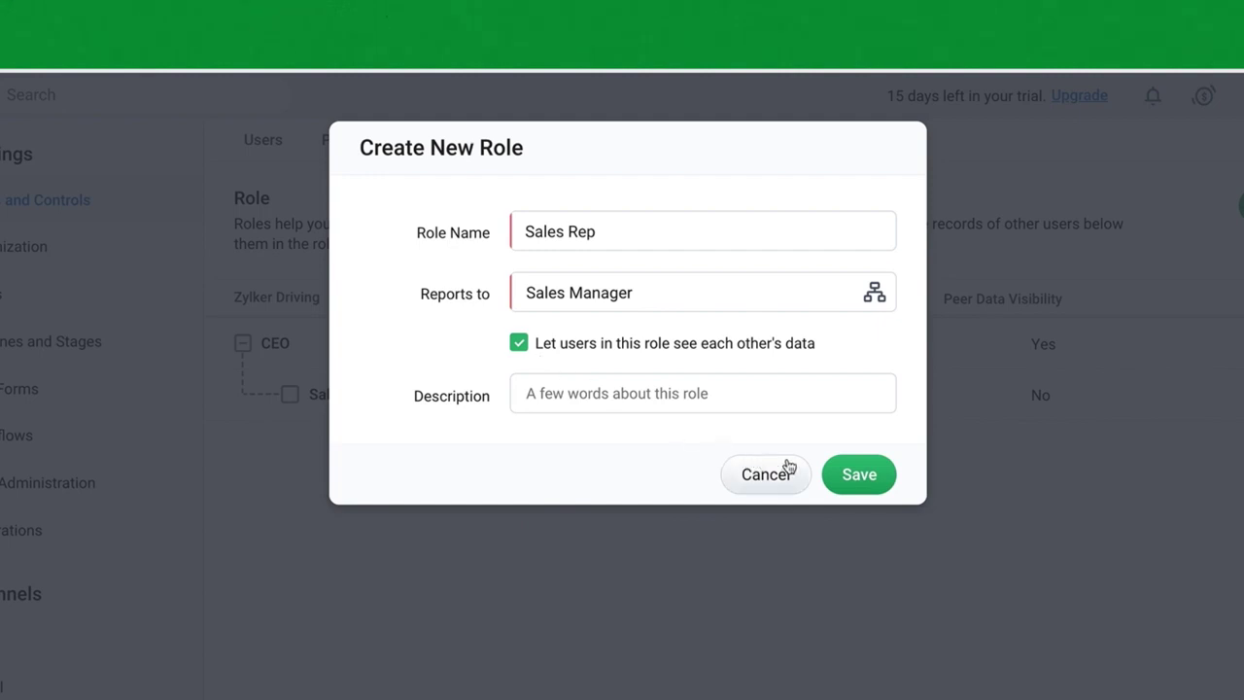
click(848, 473)
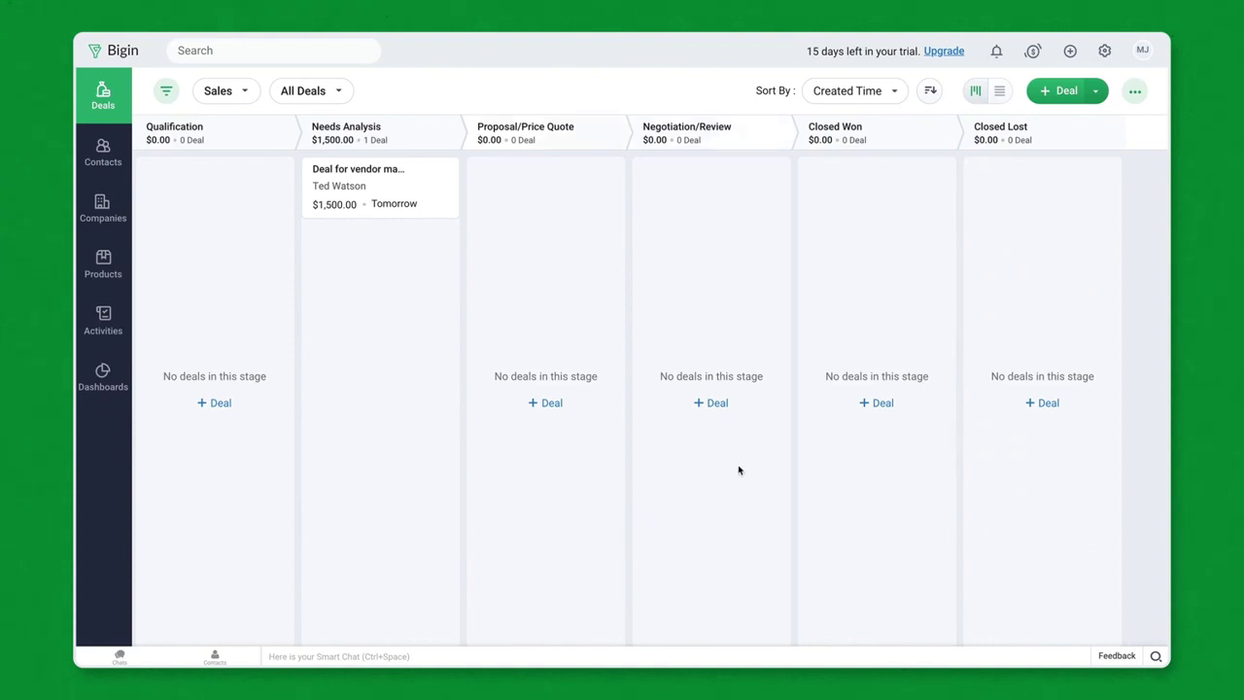
Step: Create a 'Sales Rep' profile cloned from the Standard profile
click(1102, 53)
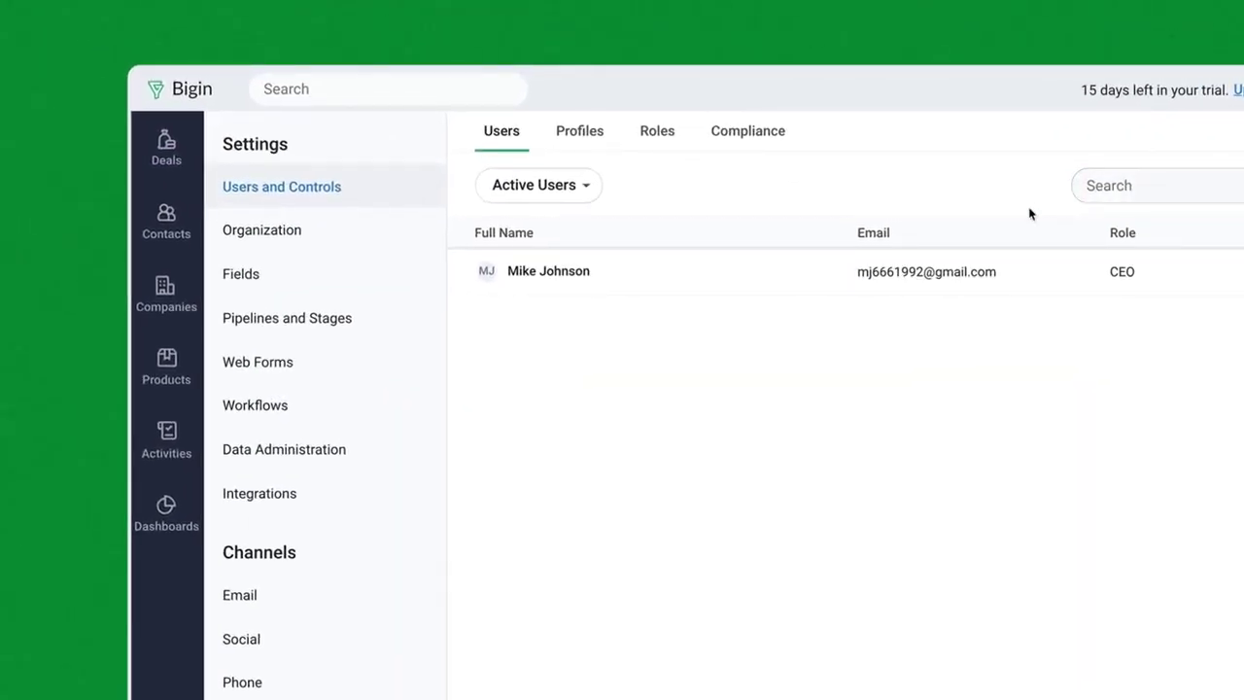
click(587, 134)
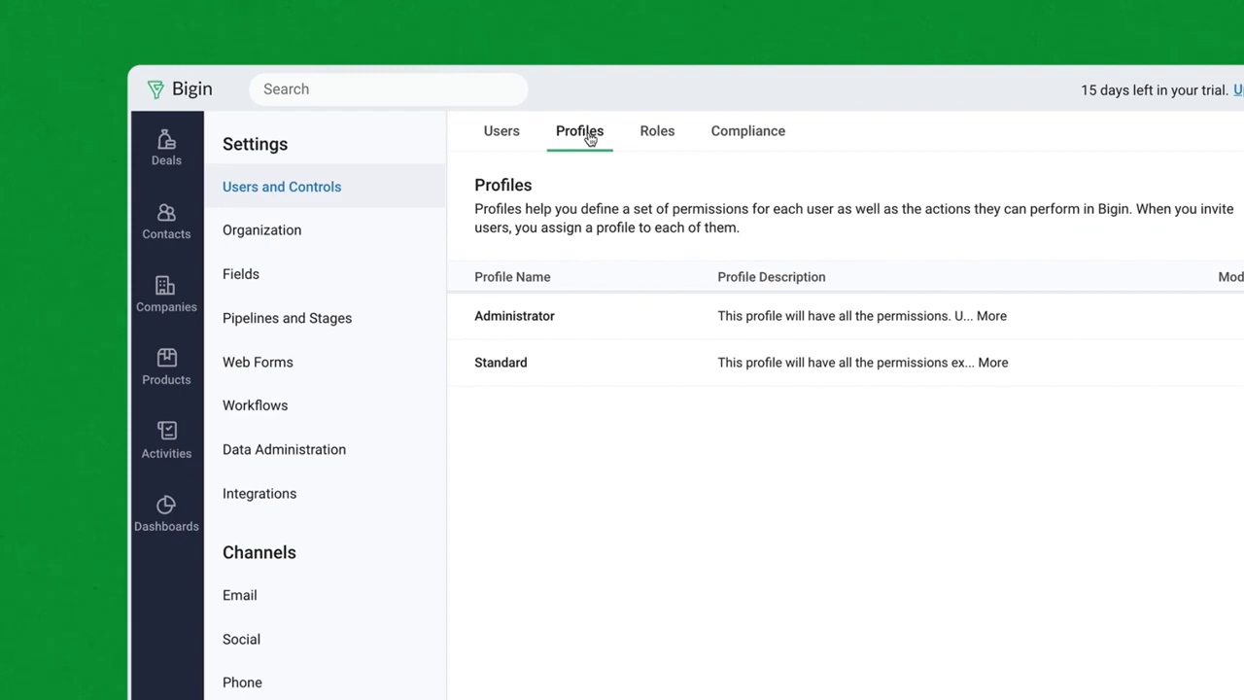
click(1058, 192)
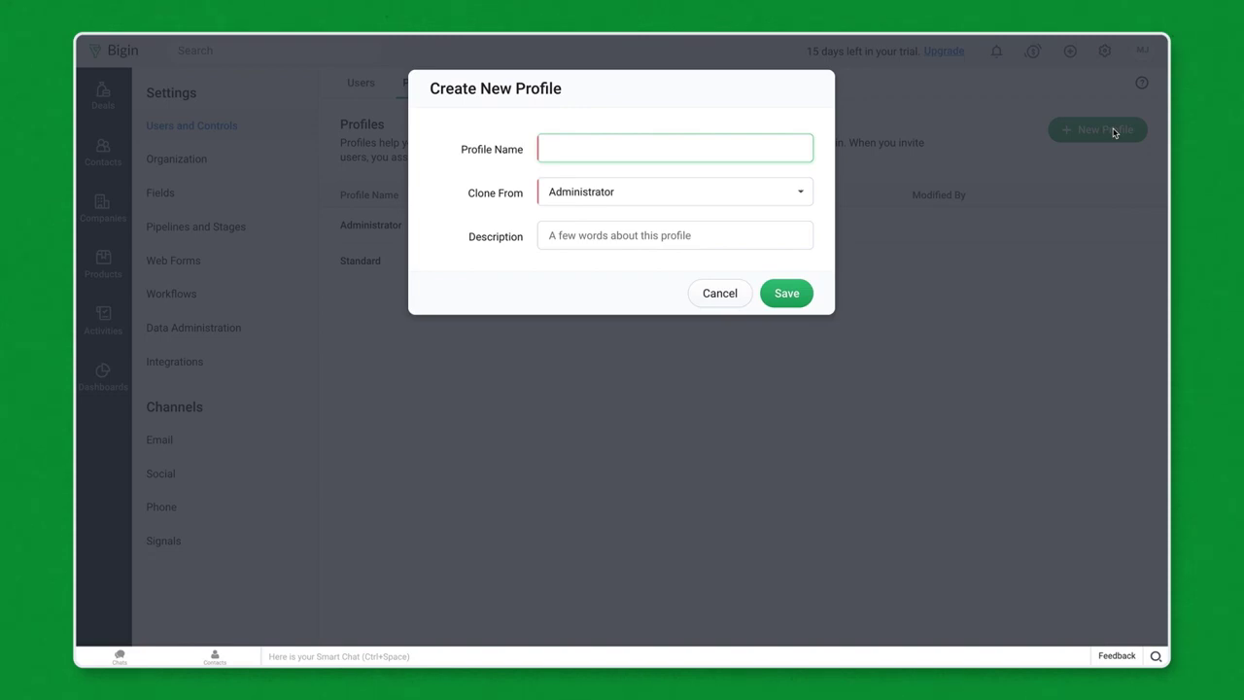
text(Sales Rep)
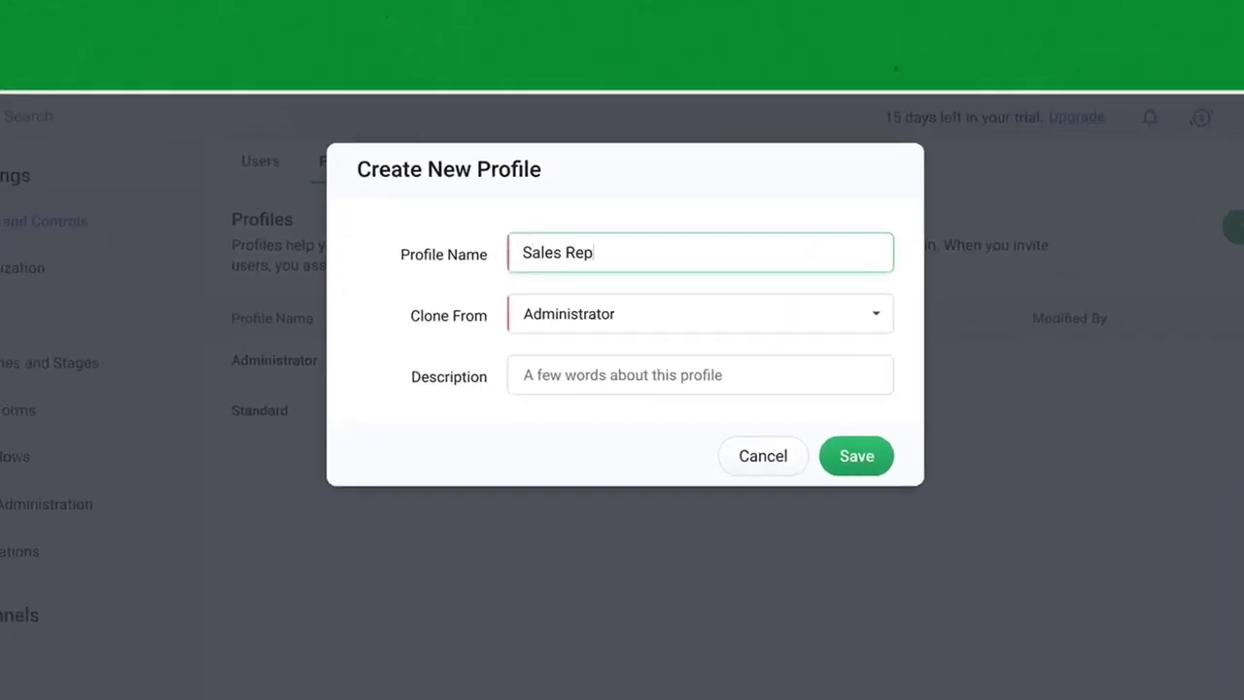
click(884, 326)
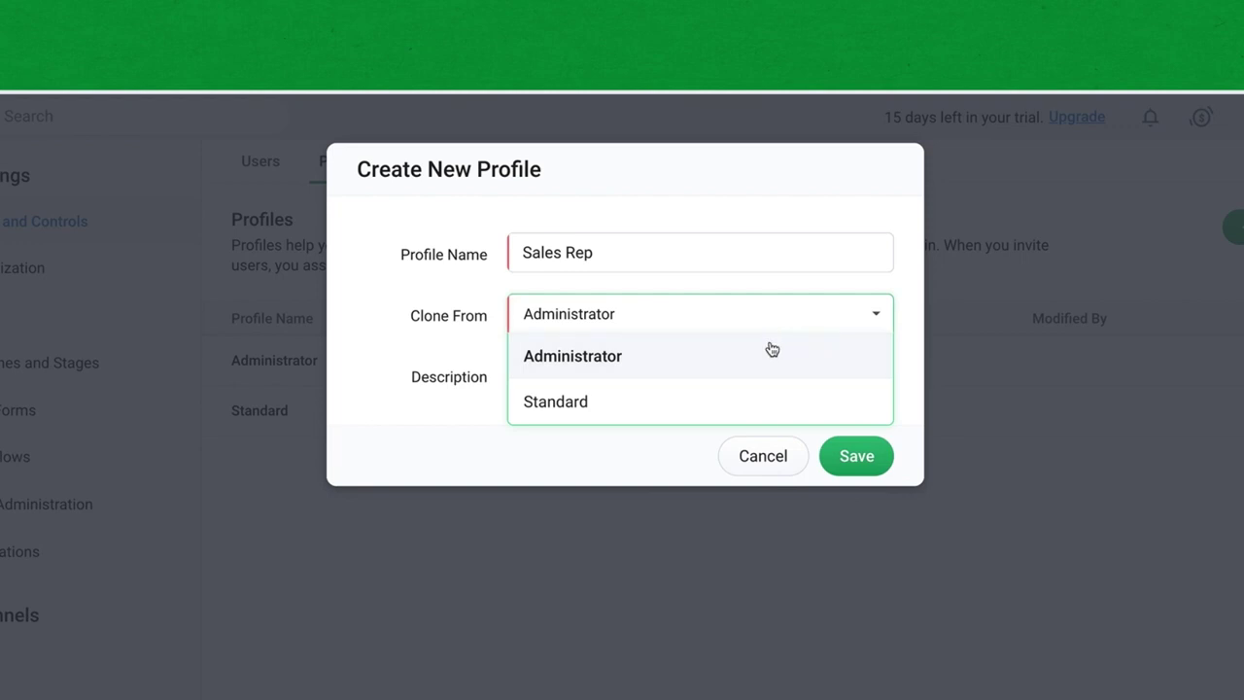
click(592, 407)
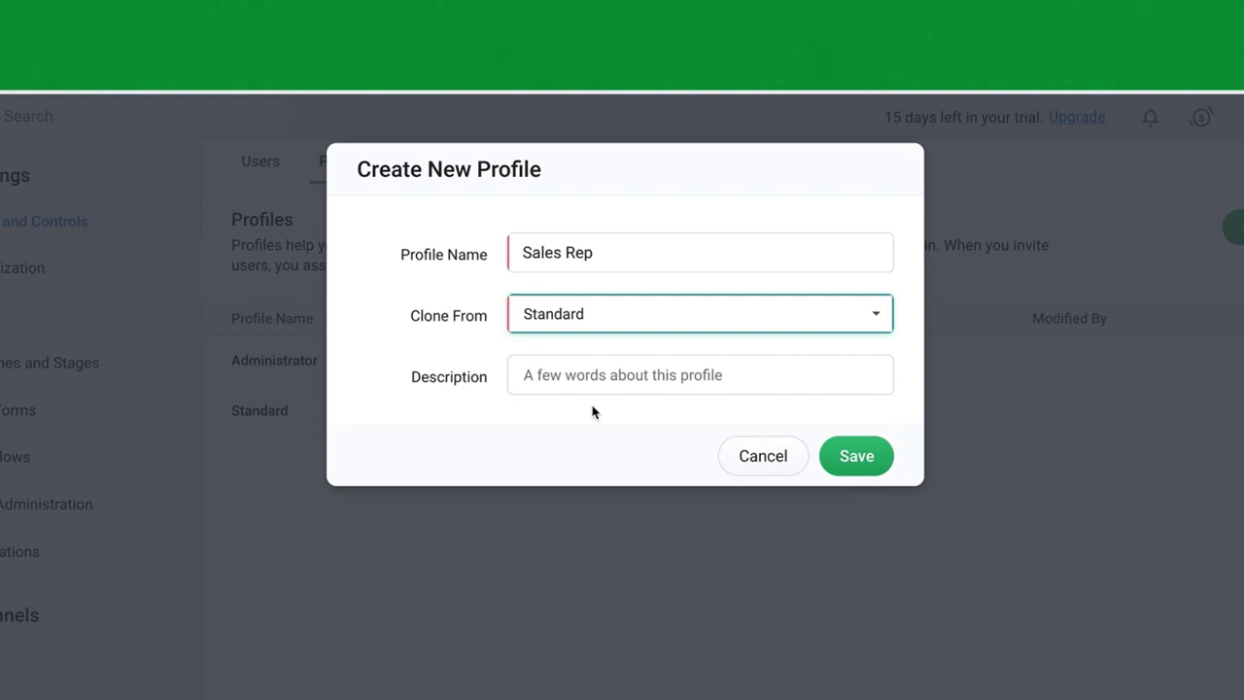
click(871, 473)
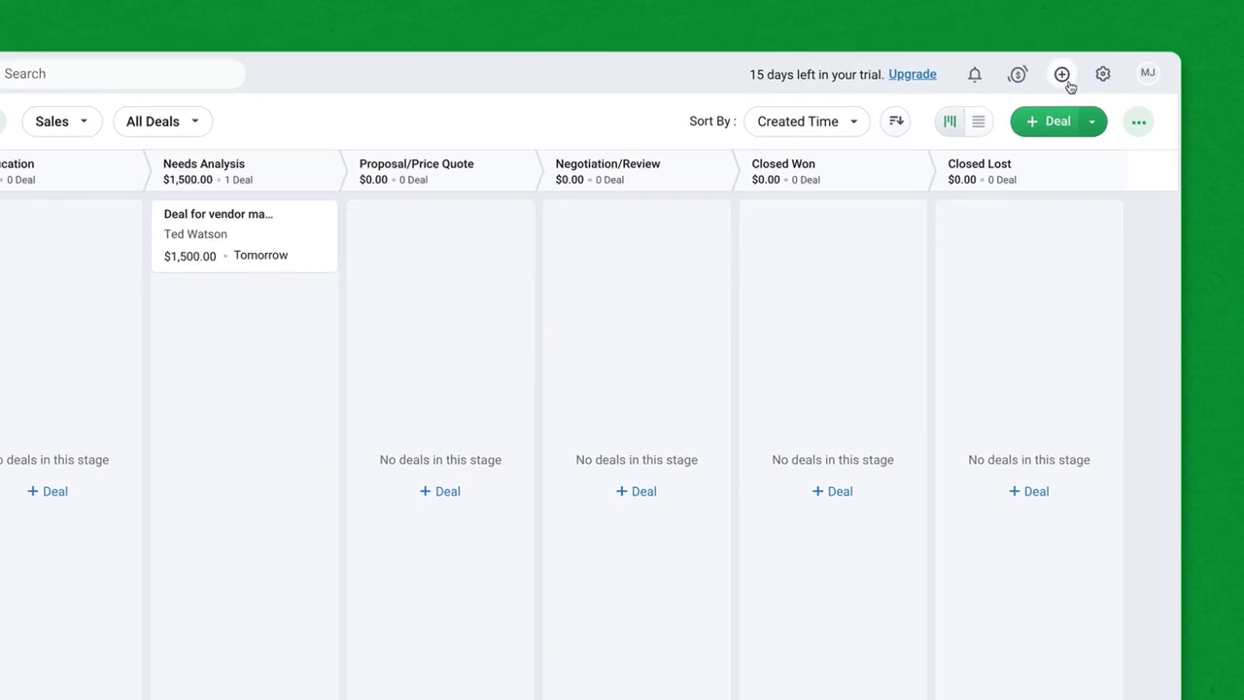
Step: Start a new user invitation with the team member's first name, last name and e-mail
click(1104, 51)
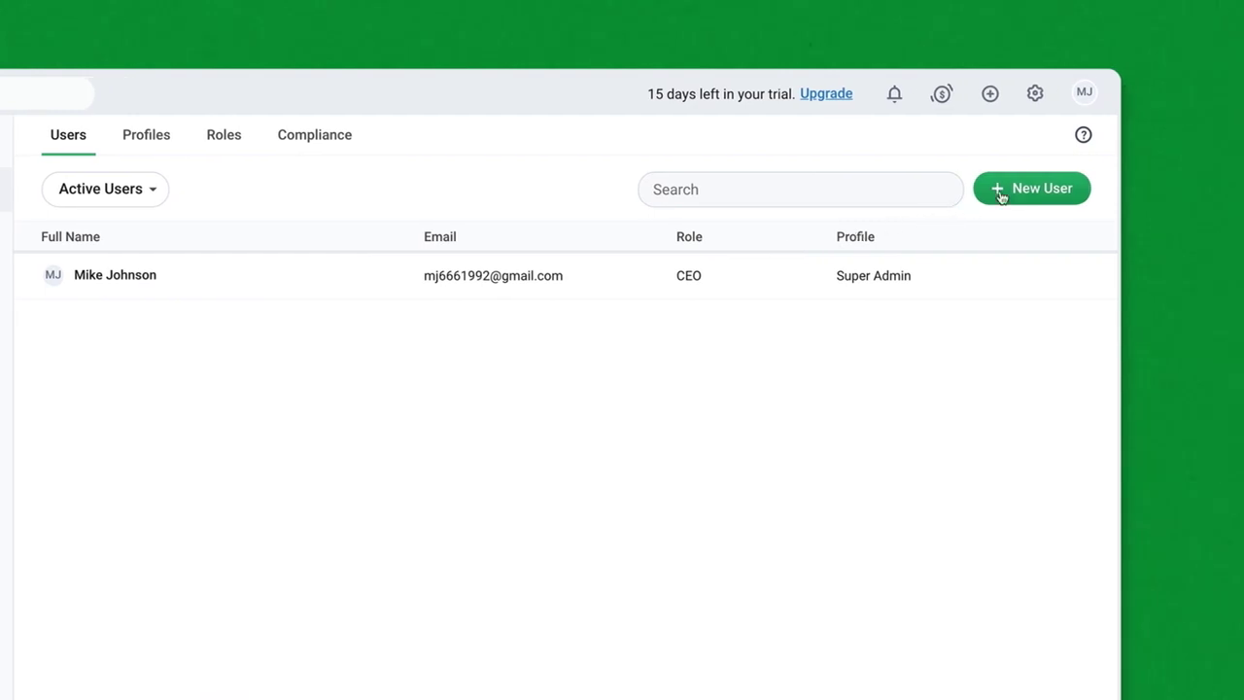
click(1006, 192)
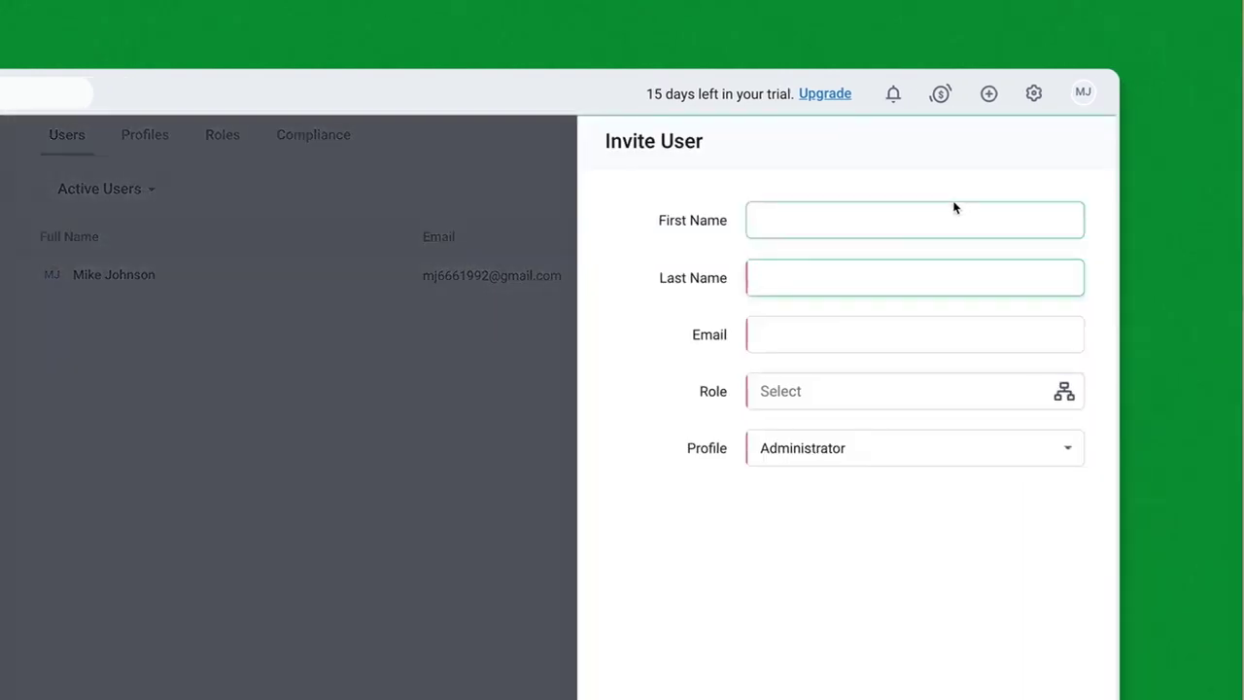
click(895, 211)
key(Tab)
click(841, 317)
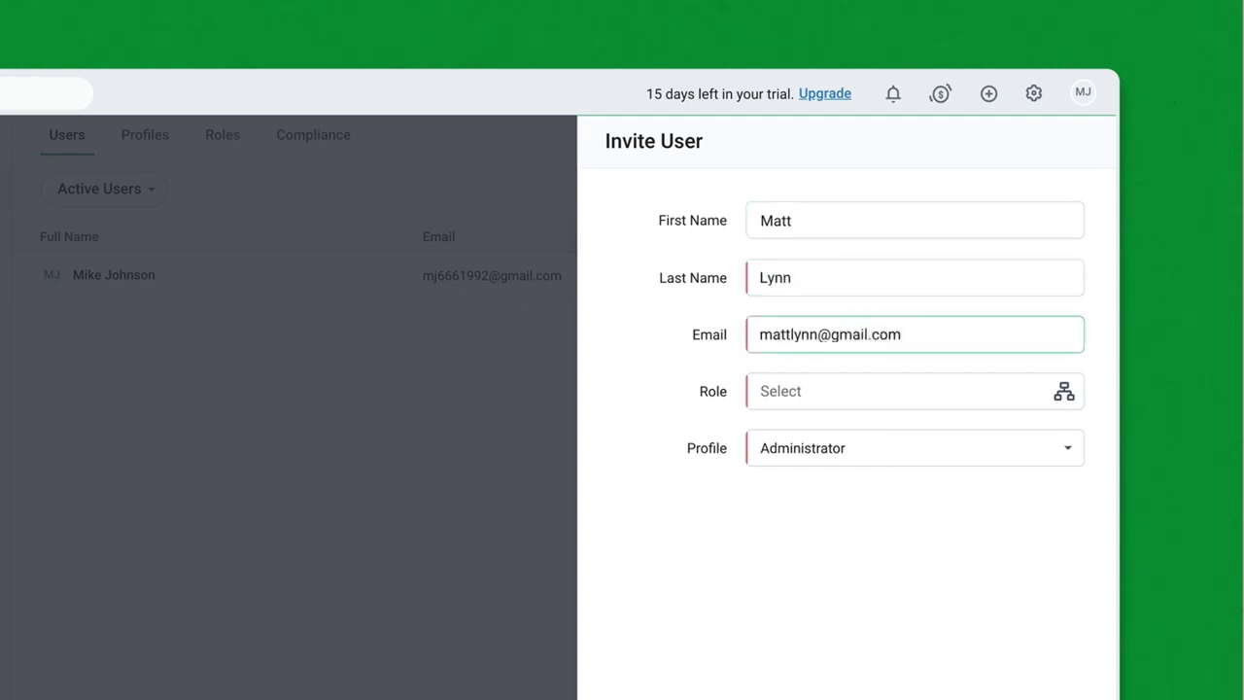
Step: Assign the Sales Rep role and Sales Rep profile, then send the invitation
click(792, 382)
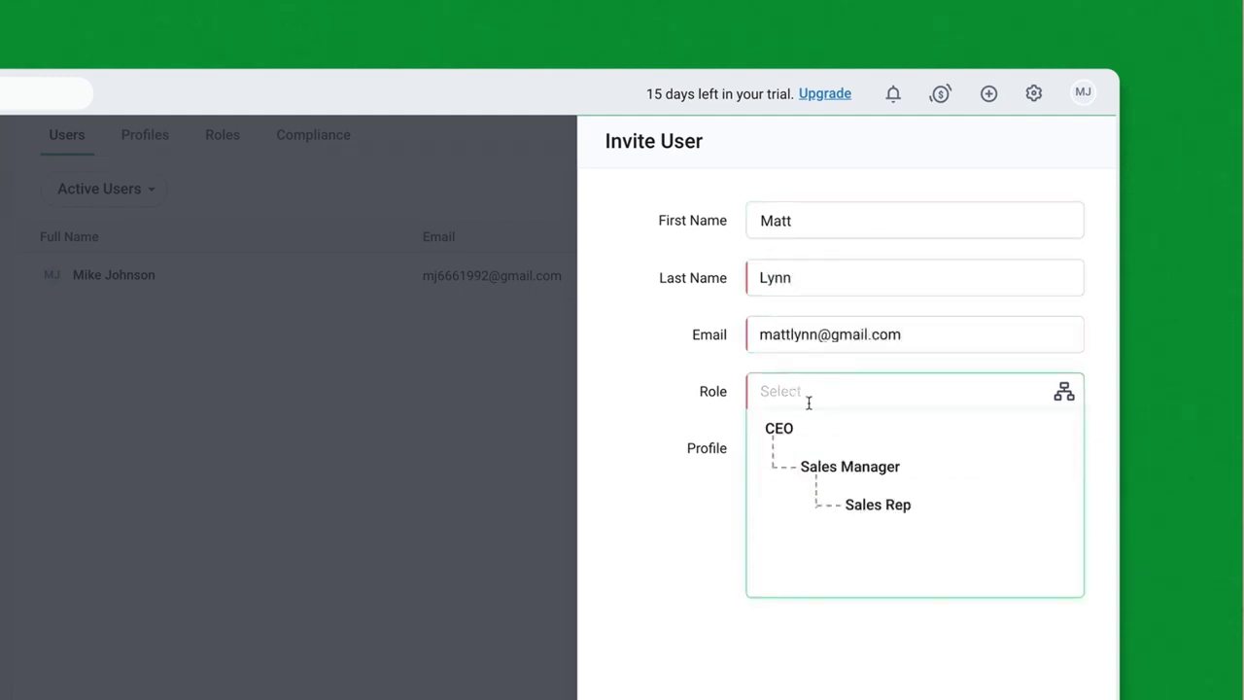
click(862, 505)
click(927, 449)
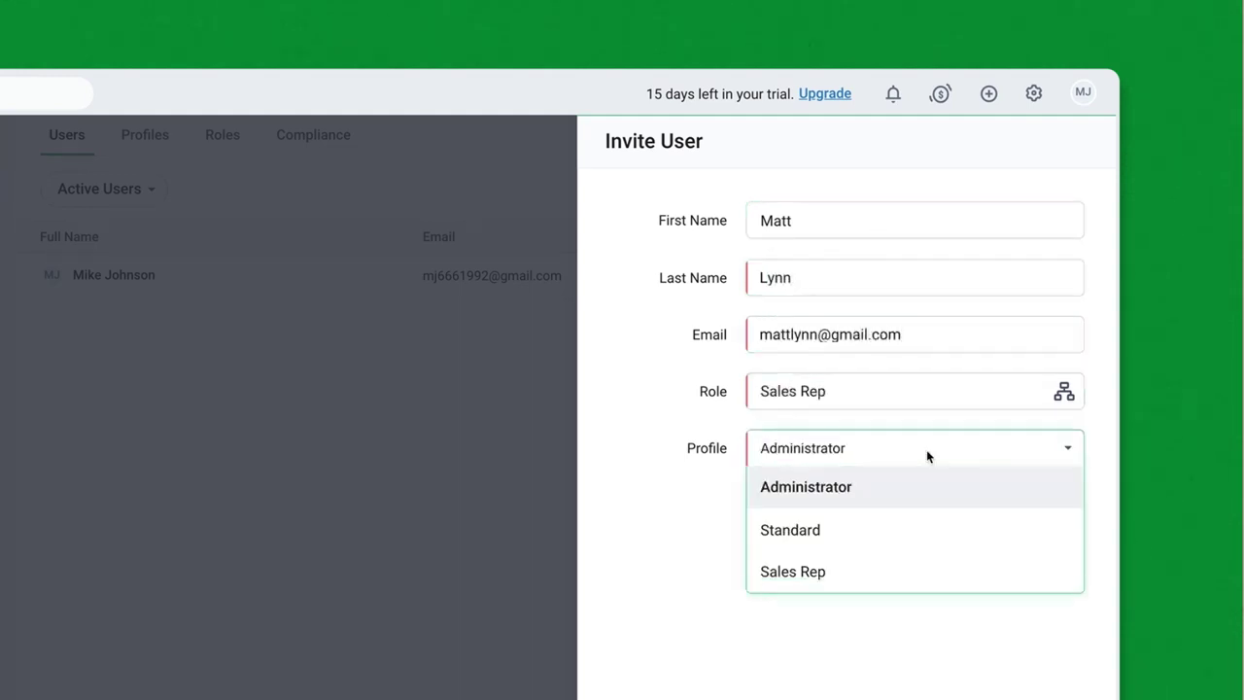
click(865, 571)
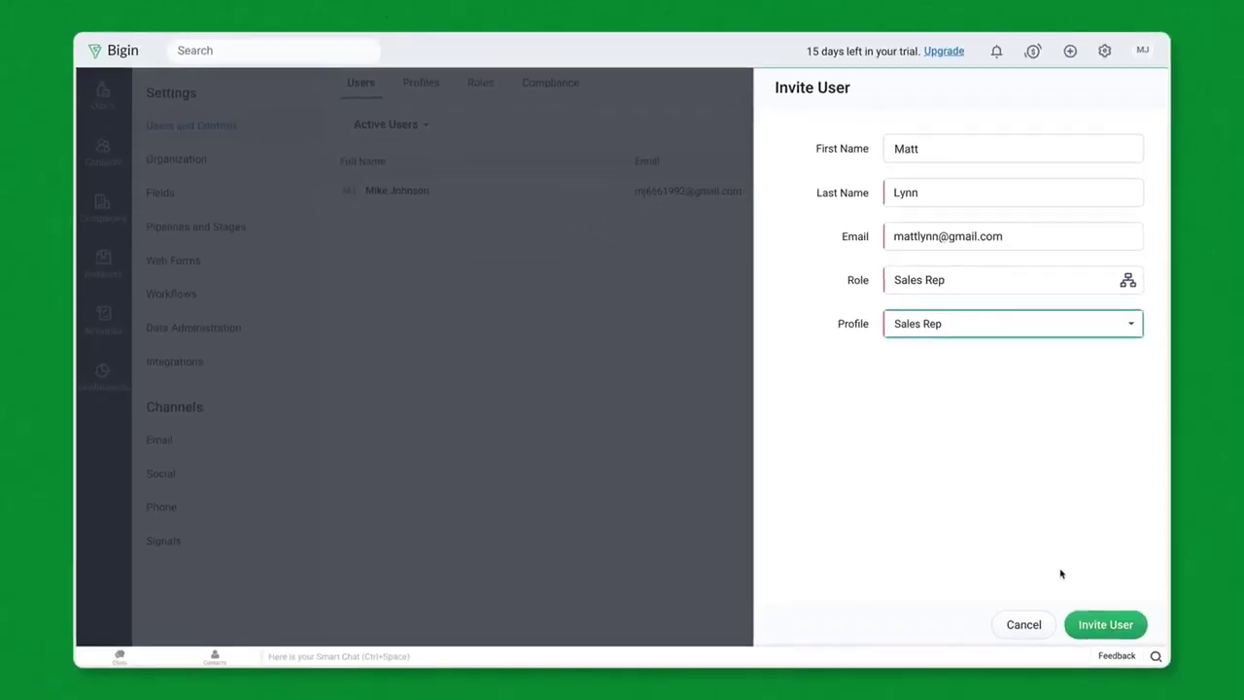
click(1093, 630)
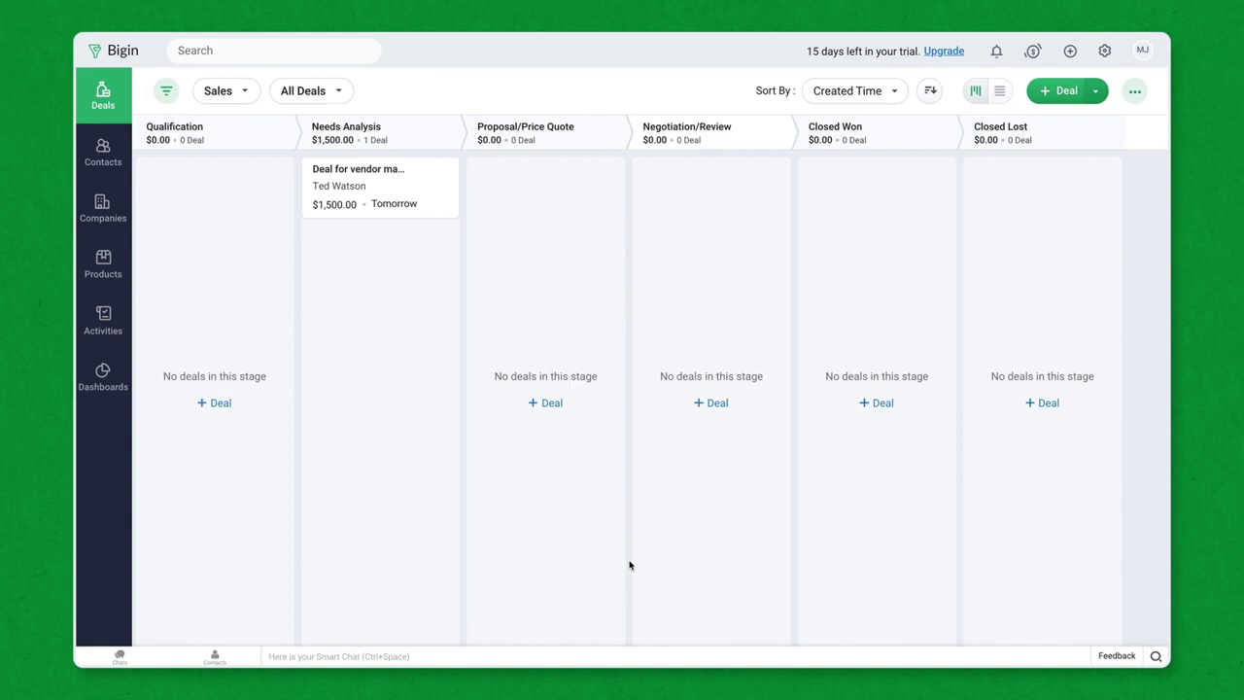
Step: Enter the owner's Gmail sender name, e-mail address and password, then view Organization Emails
click(1104, 50)
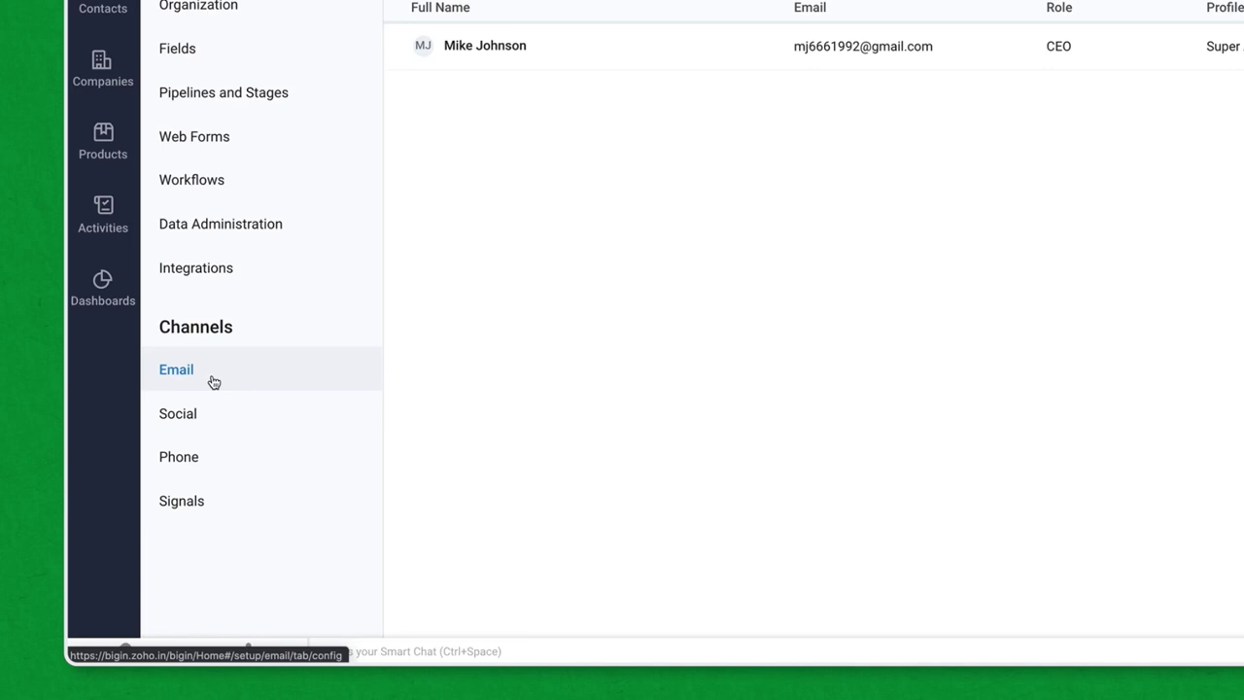
click(213, 382)
click(657, 60)
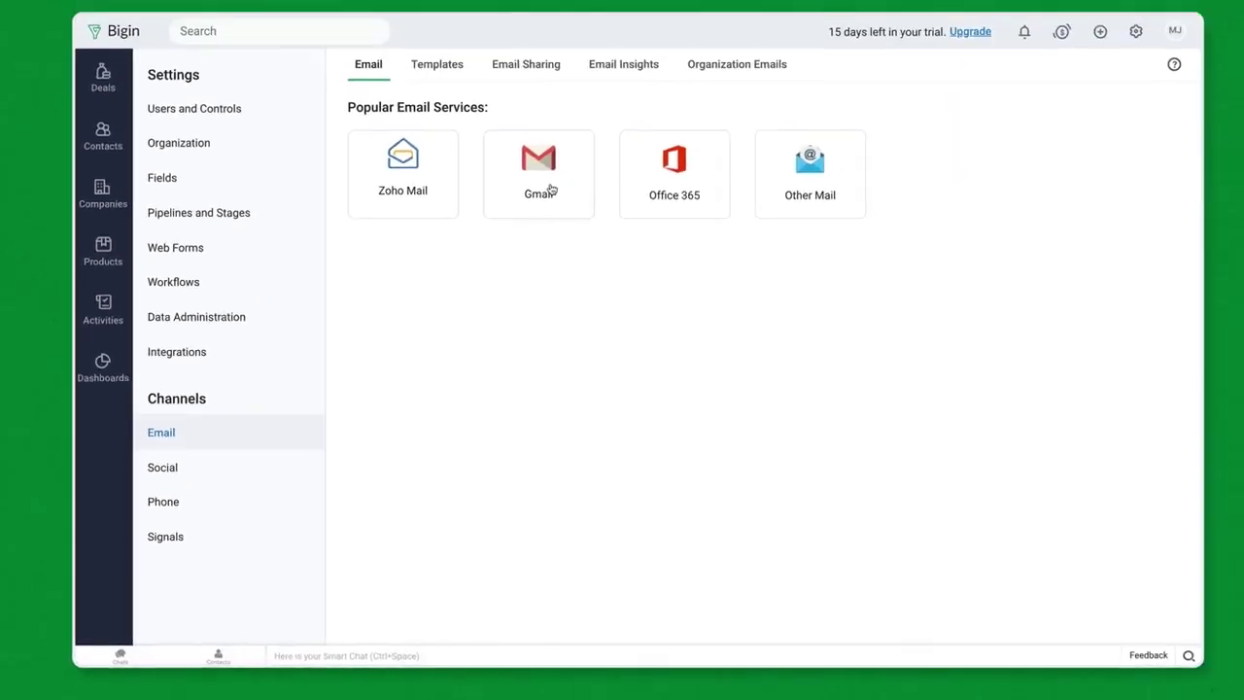
key(shift+Tab)
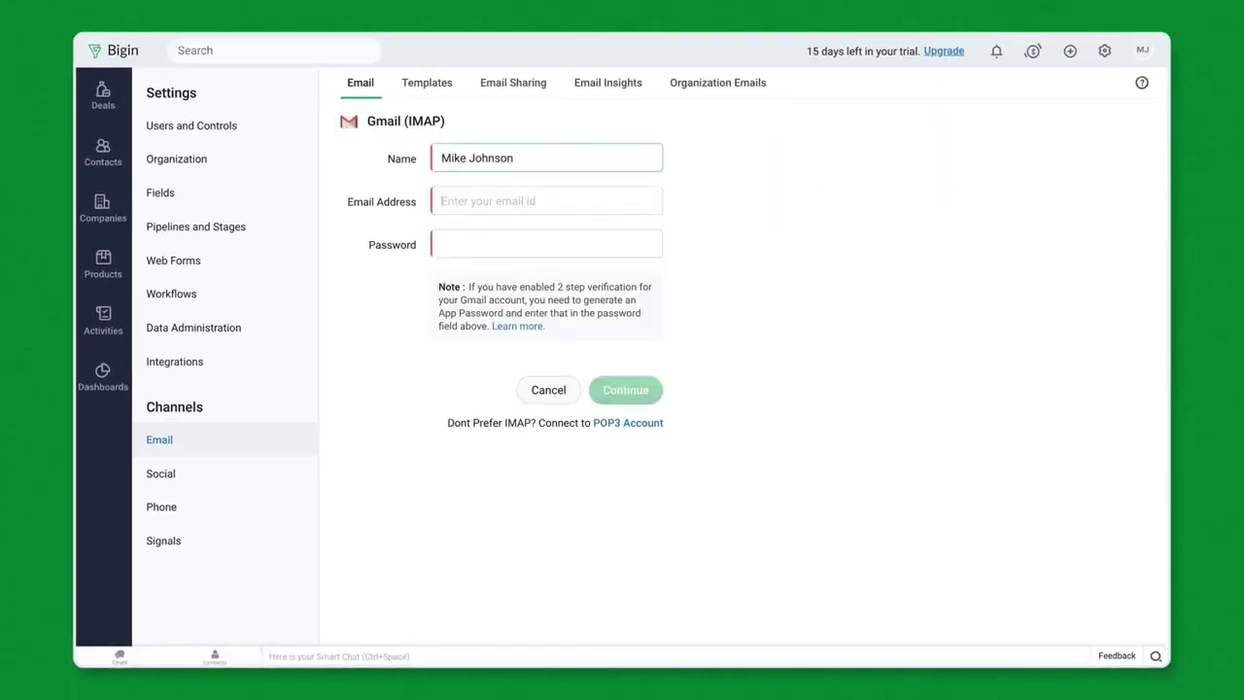
key(Tab)
key(Tab)
text(••••••••••)
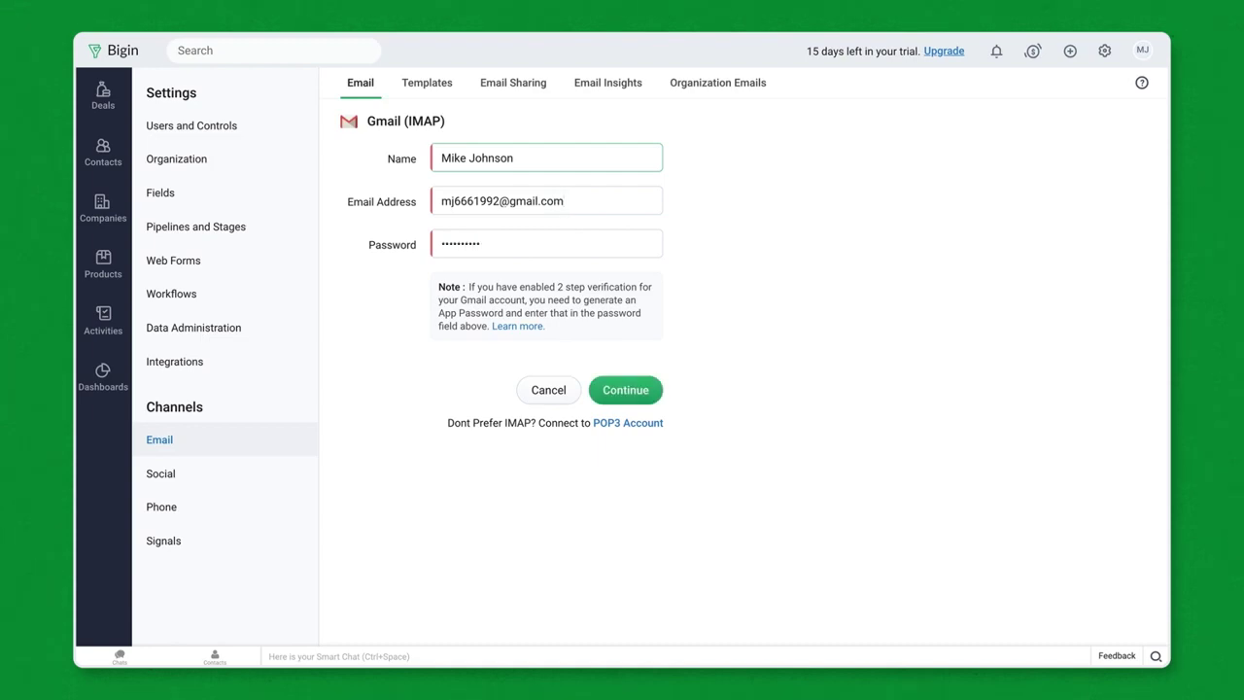
click(627, 390)
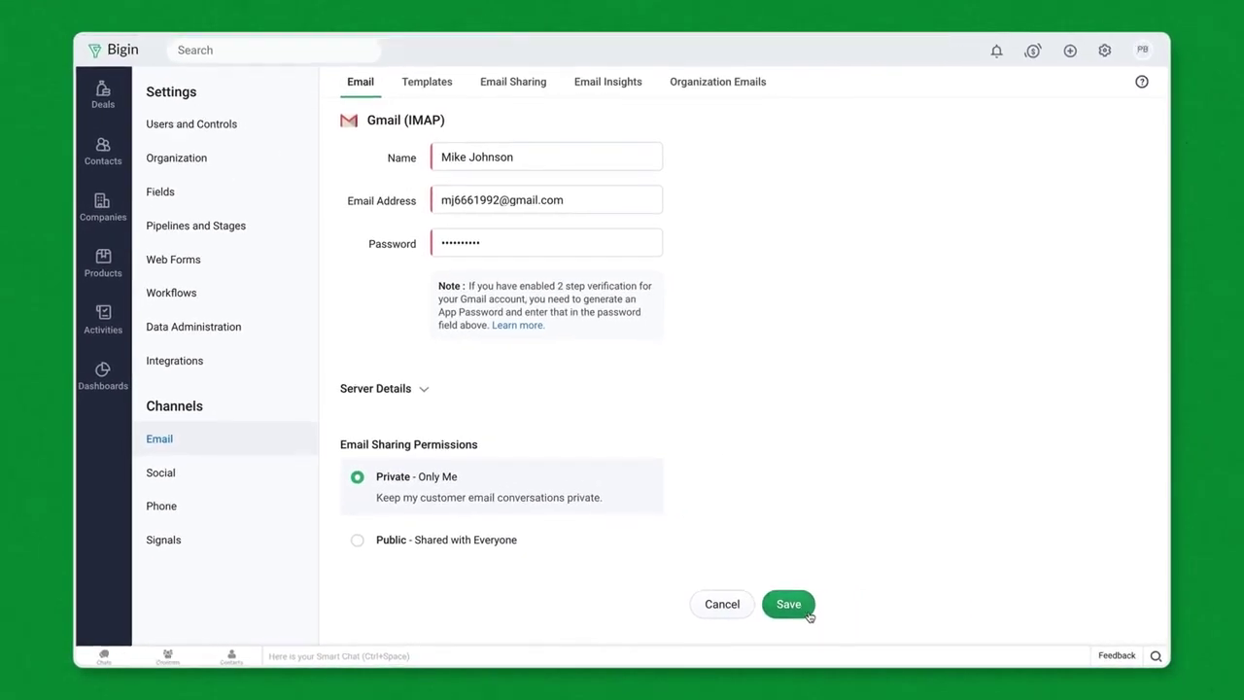
click(764, 90)
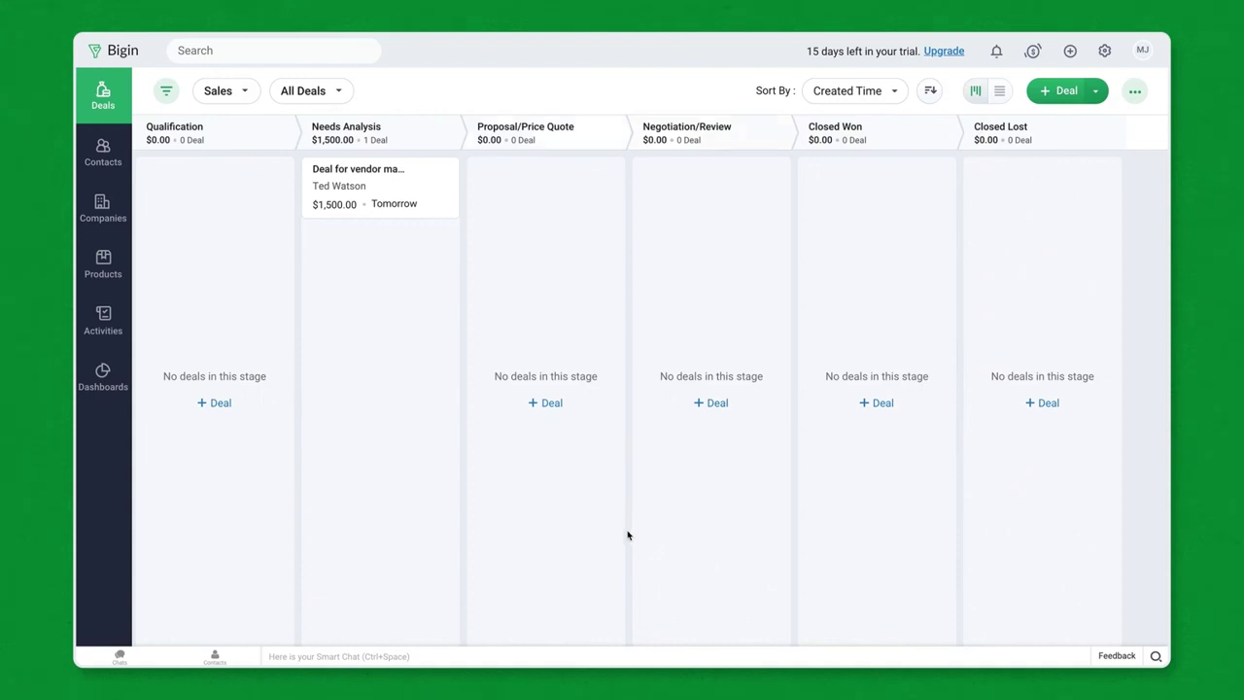
Step: Start buying a number for Bigin's built-in phone system from the phone channel settings
click(1105, 51)
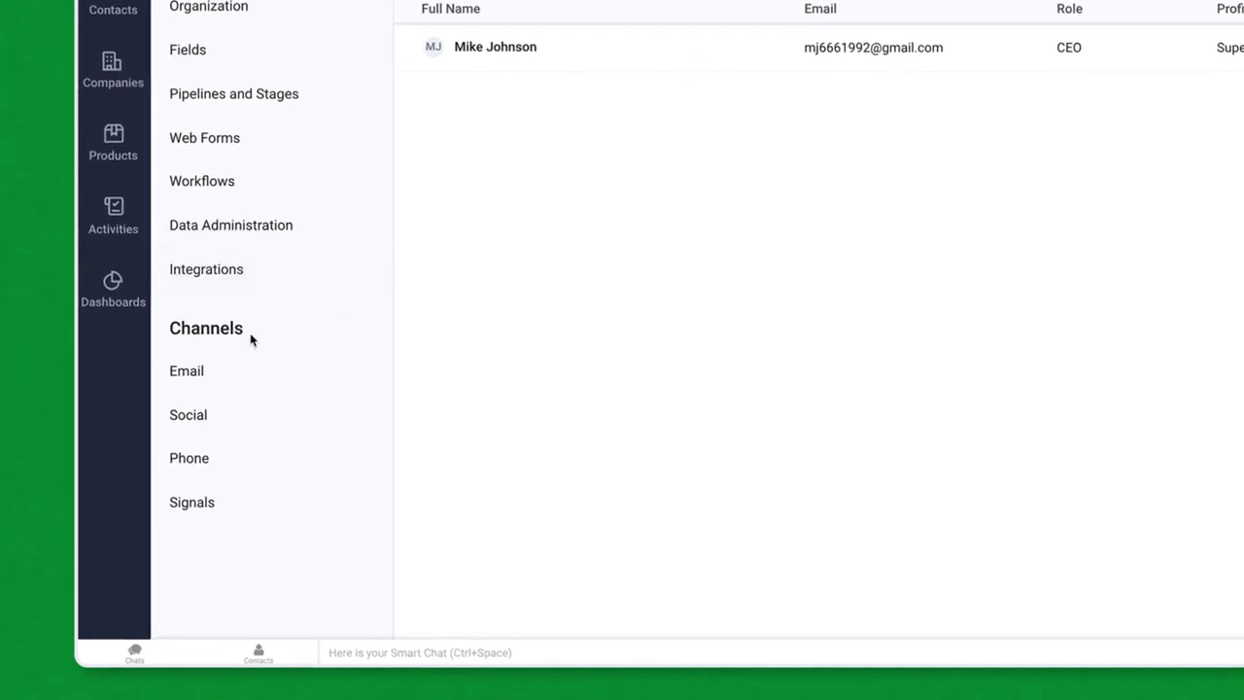
click(242, 464)
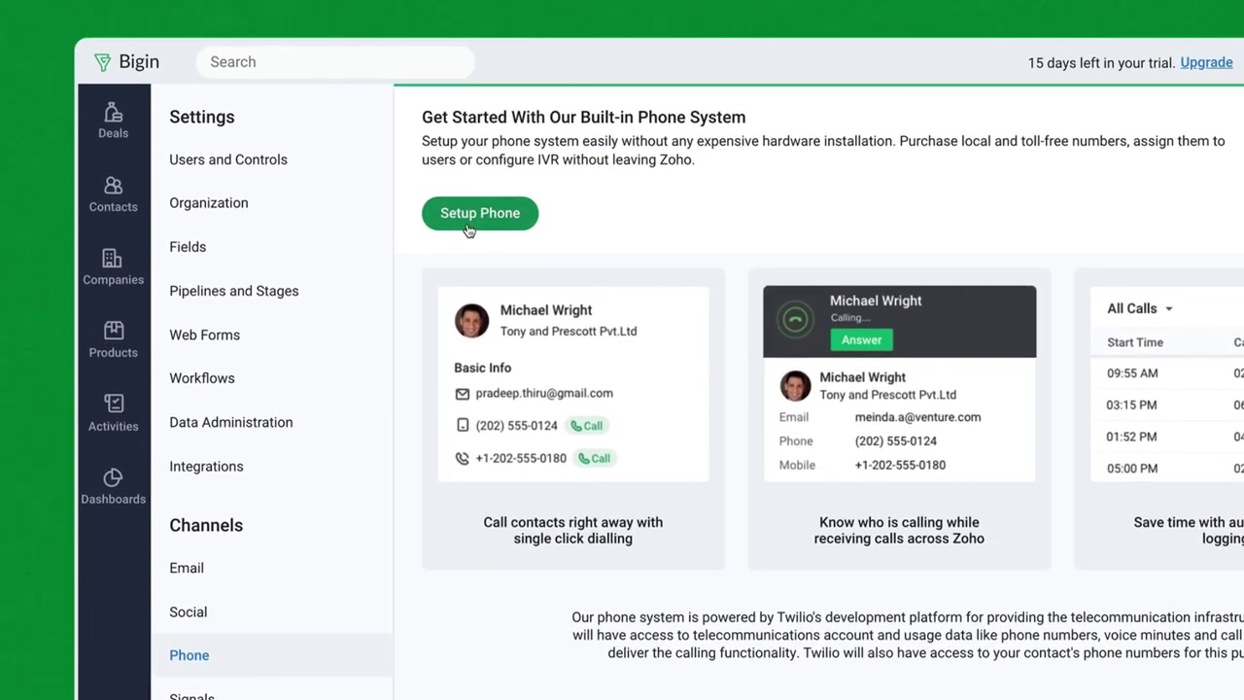
click(467, 229)
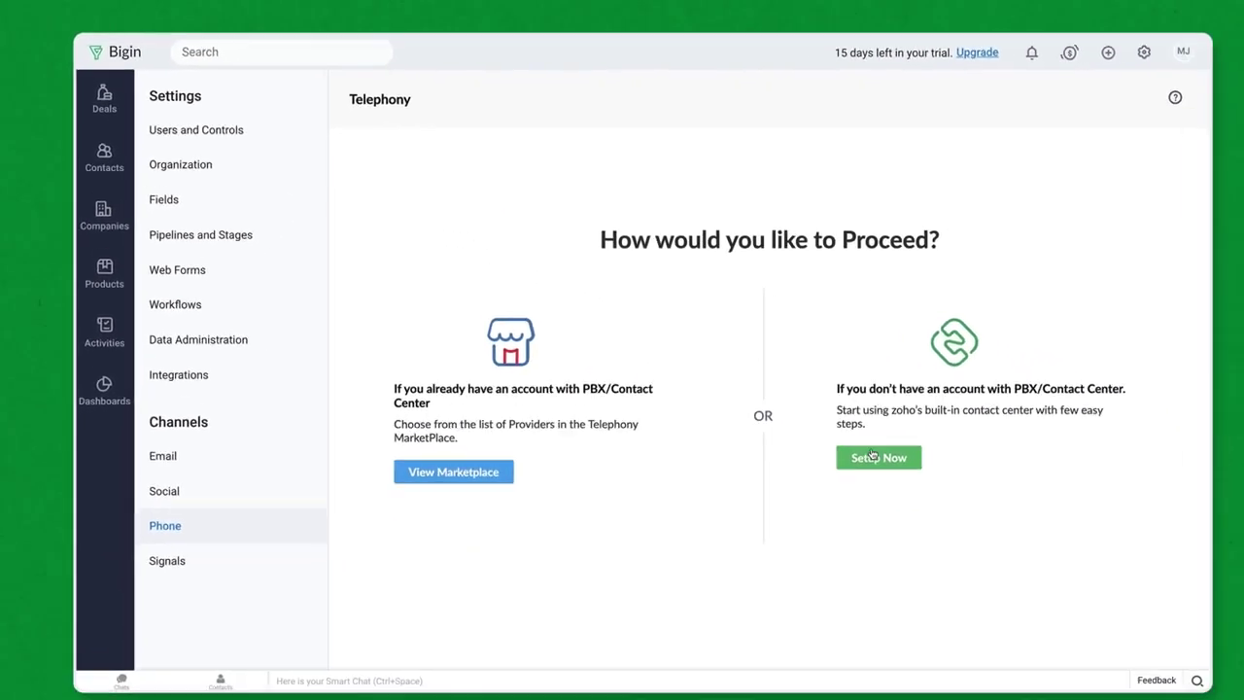
click(1069, 569)
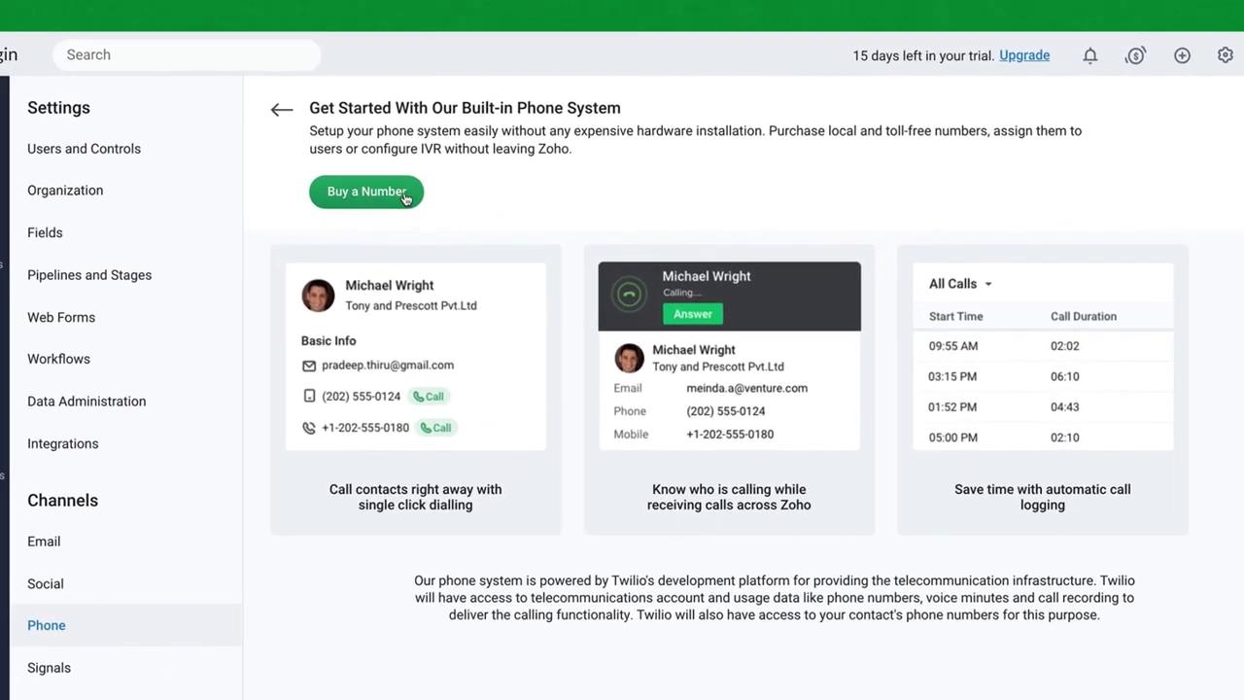
click(404, 192)
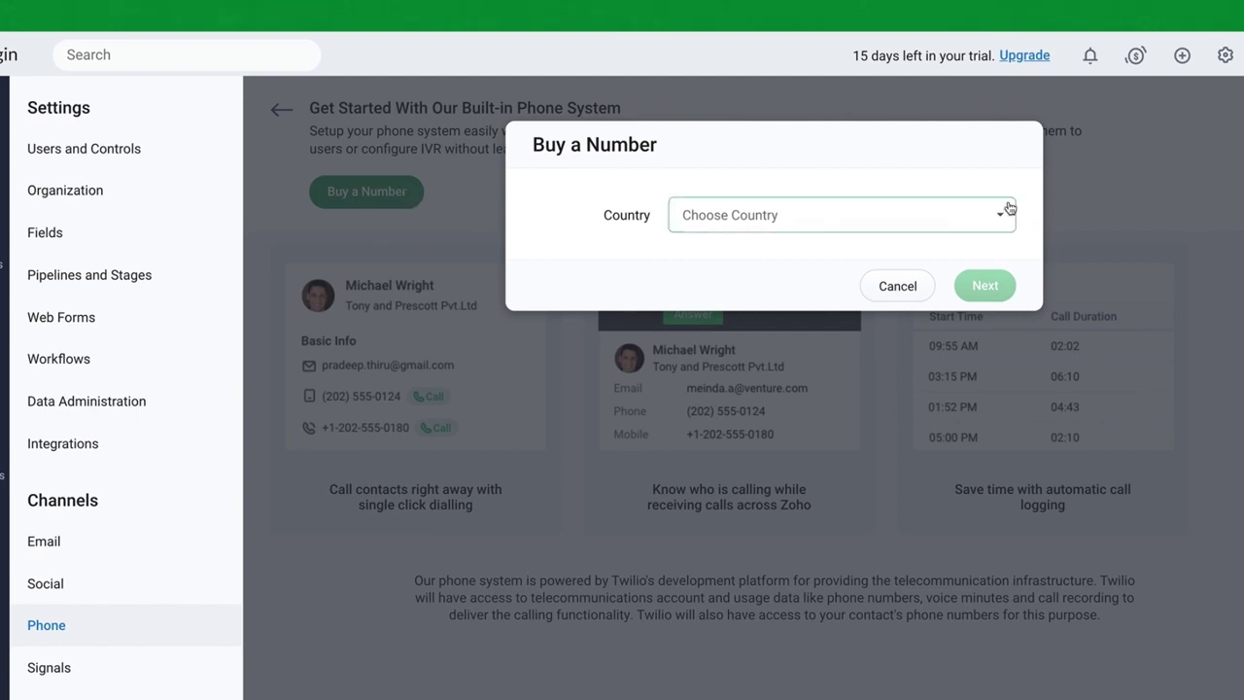
Step: Choose an available United States toll-free number and continue to its 2-credit monthly confirmation
click(993, 228)
text(united)
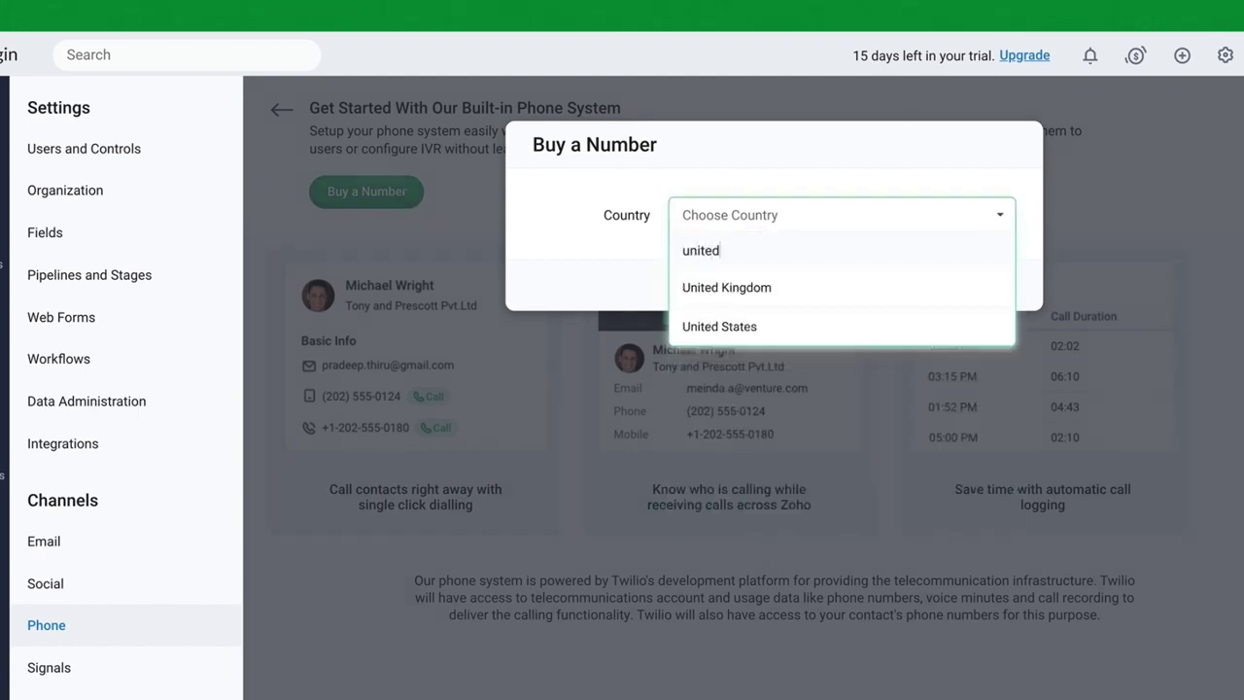
click(846, 327)
click(862, 273)
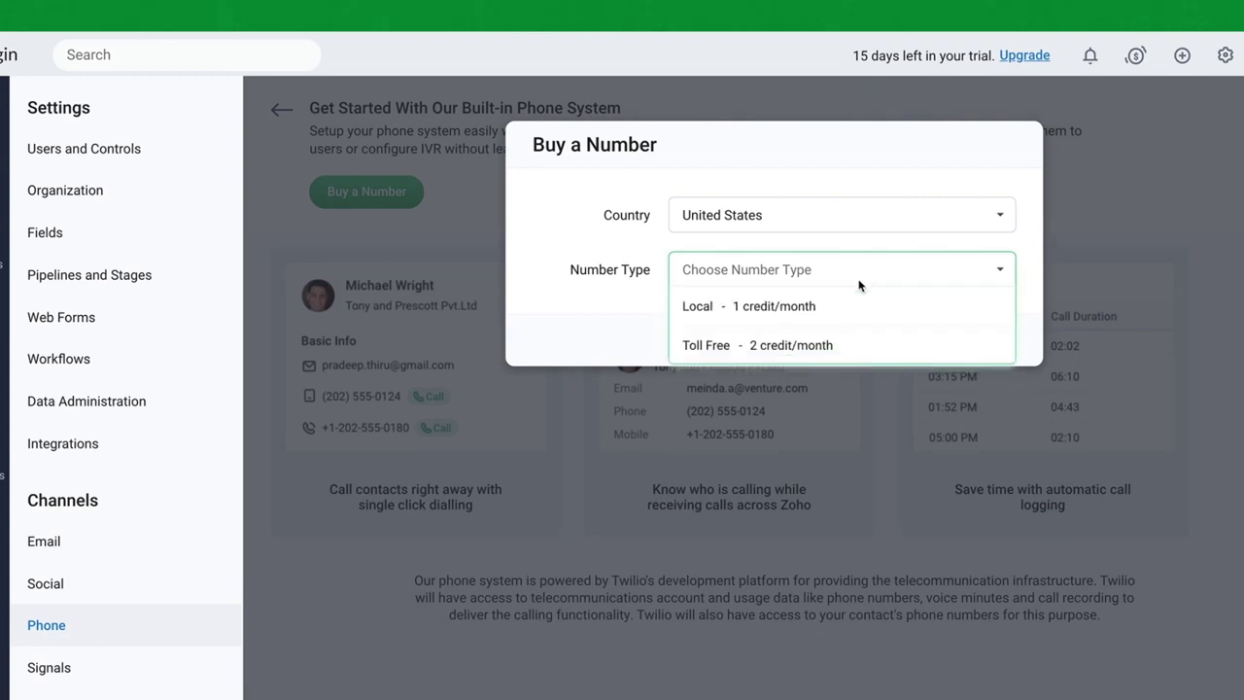
click(806, 353)
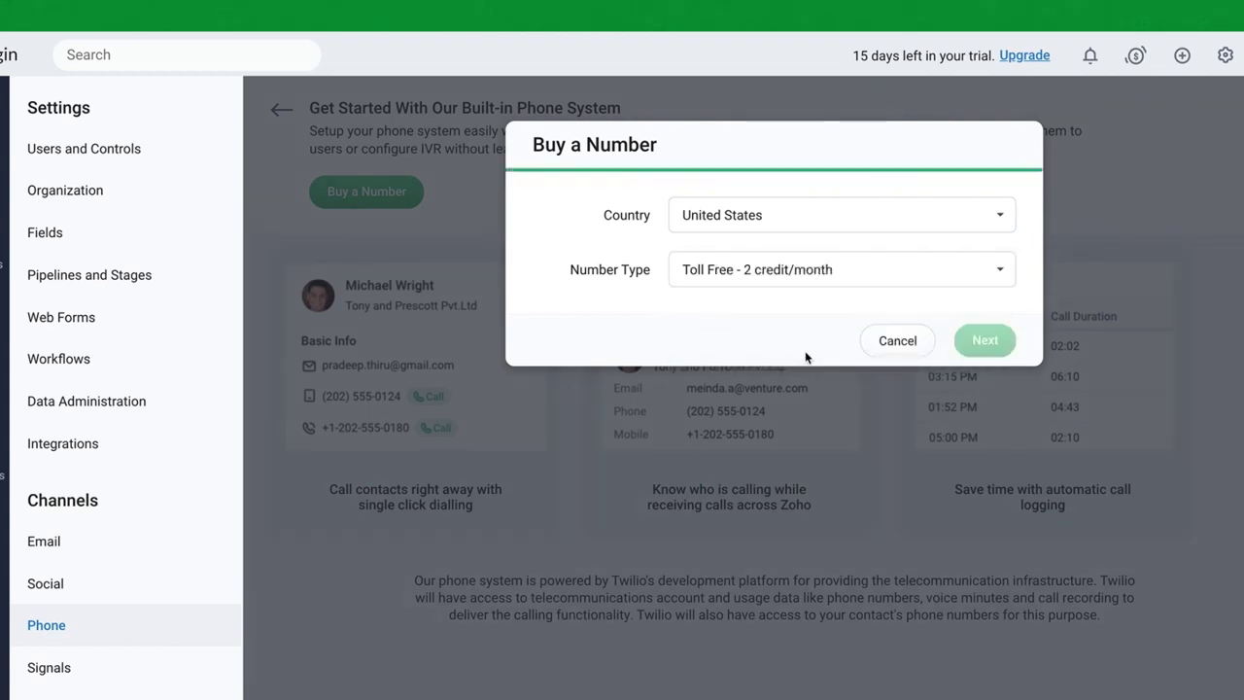
click(893, 324)
click(767, 516)
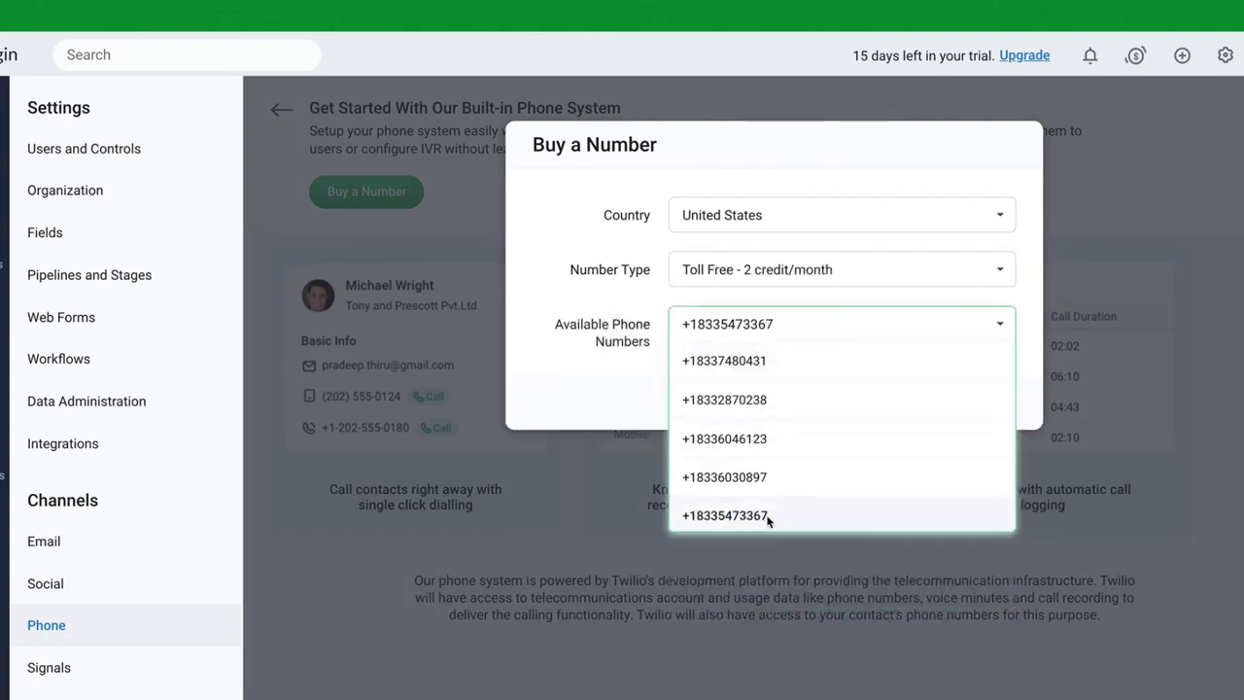
click(988, 402)
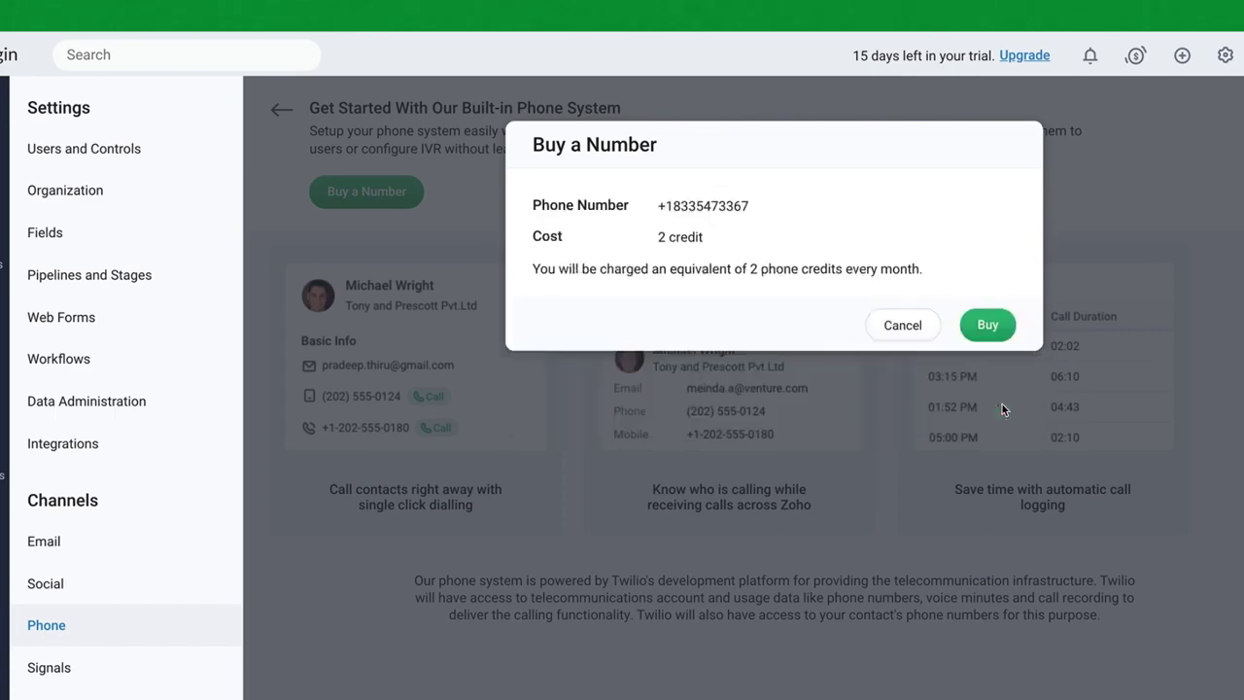
Step: Confirm the toll-free number purchase and continue paying for 2 phone credits totalling ₹150.00
click(992, 329)
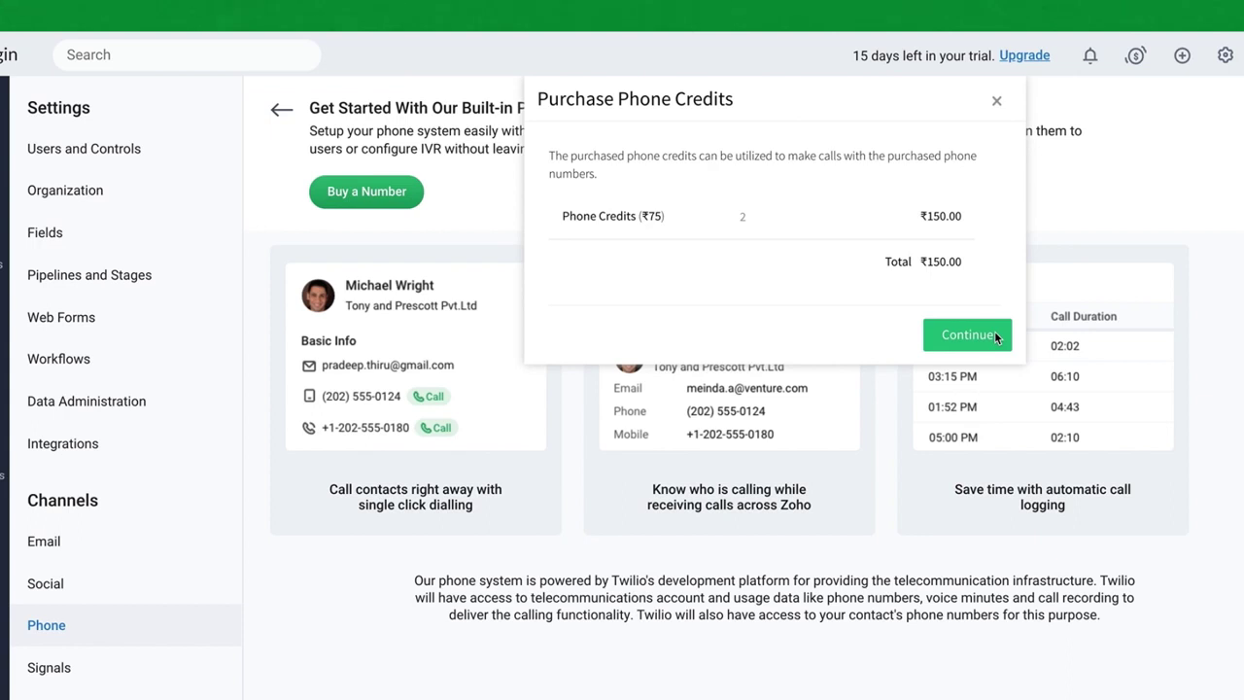
click(996, 335)
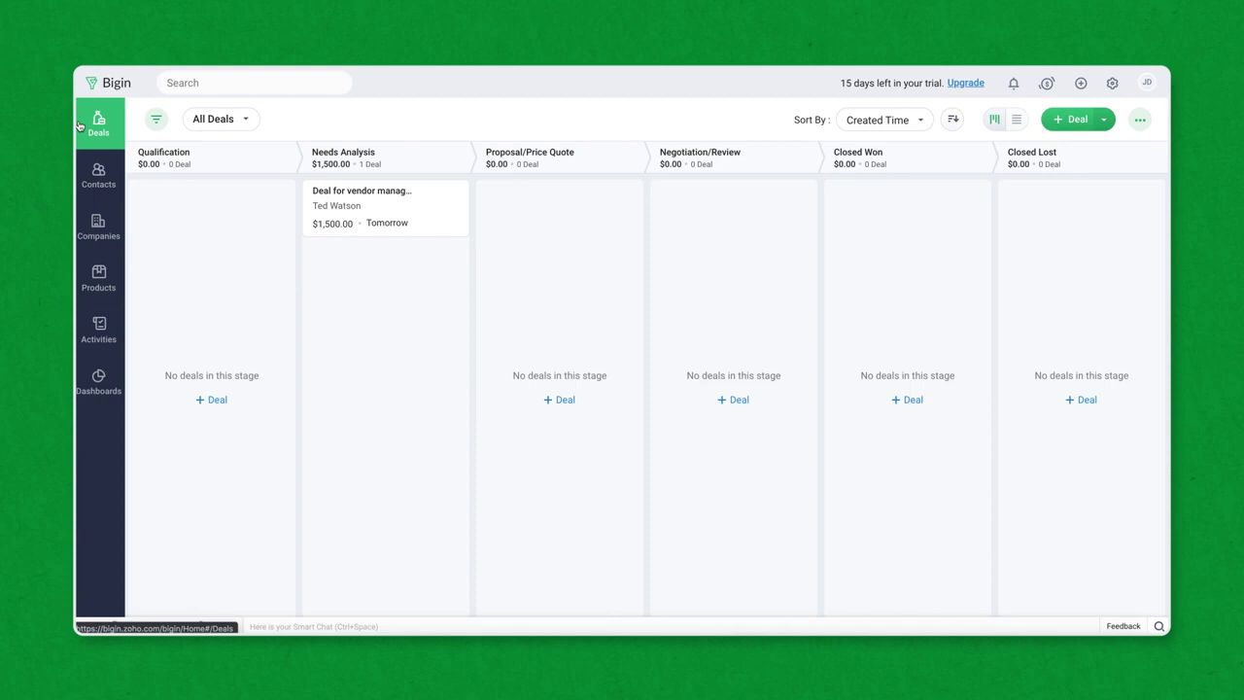
Step: Begin Import Contacts from the Contacts list and upload the file Zylker Data.csv
click(98, 176)
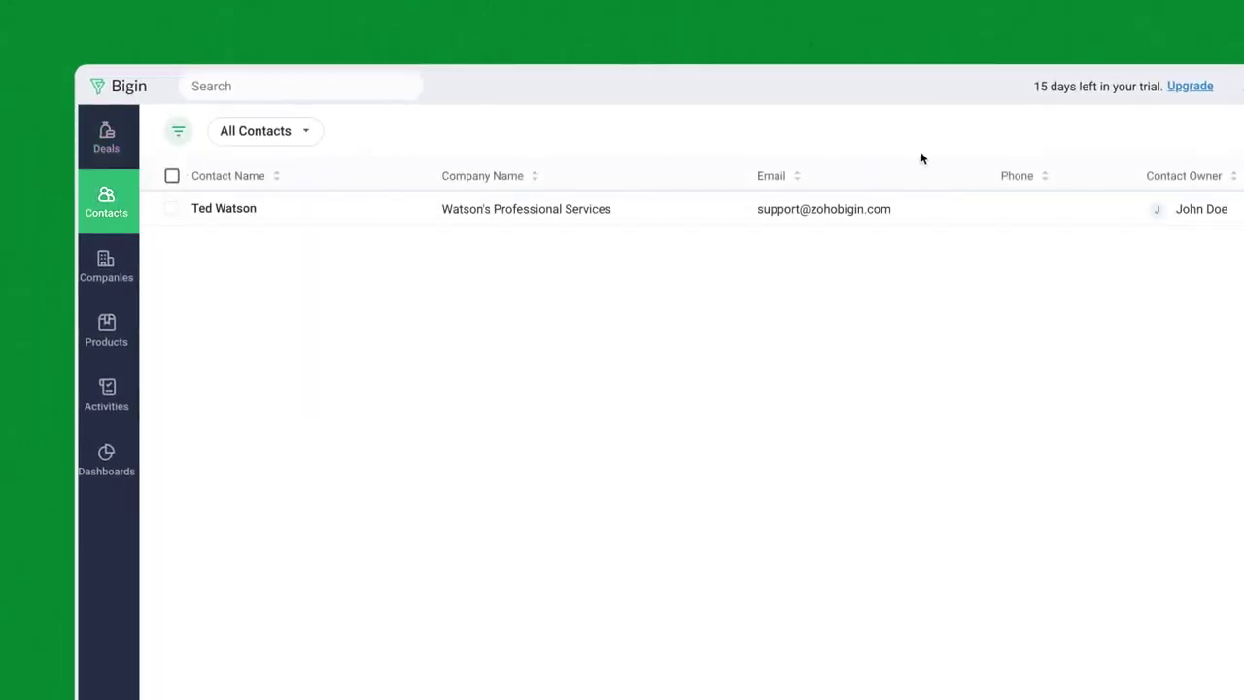
click(1079, 136)
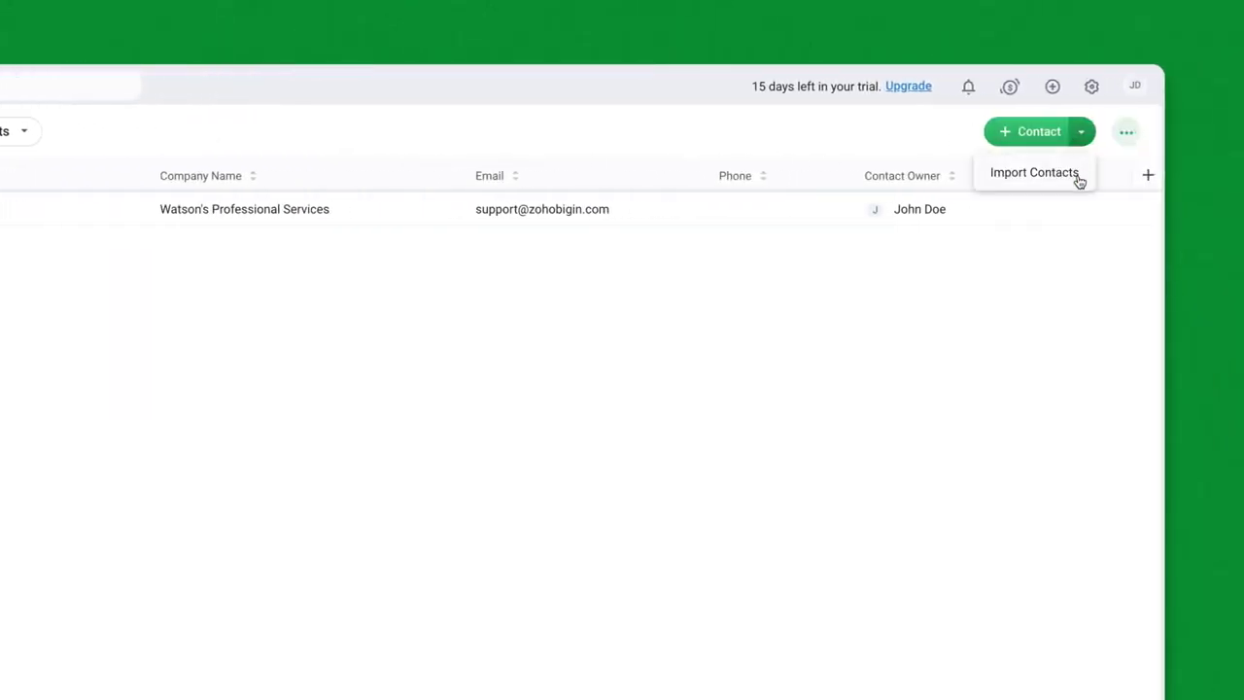
click(1078, 176)
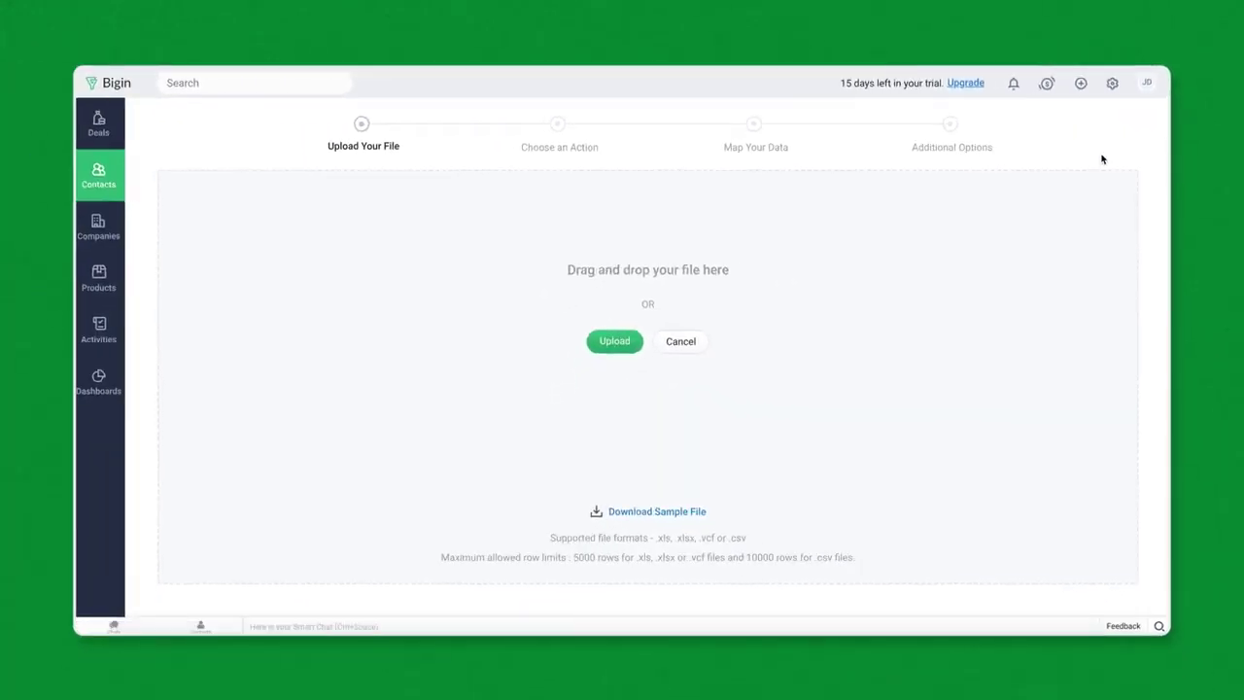
click(622, 350)
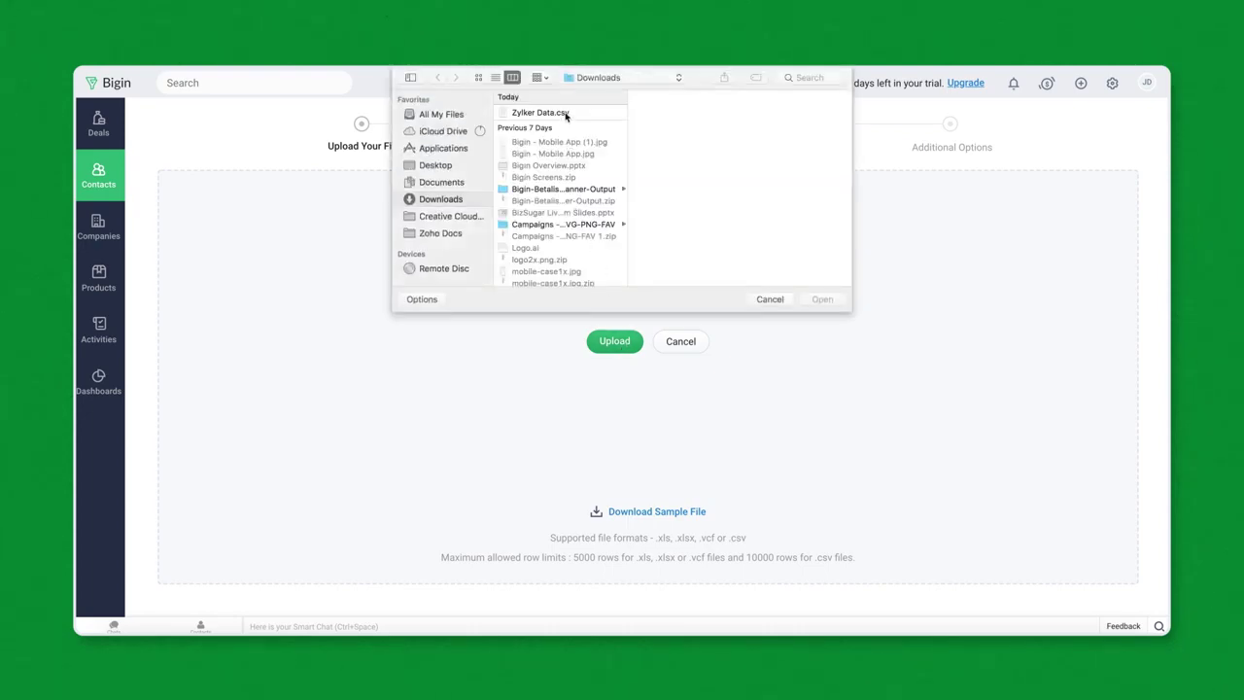
click(566, 115)
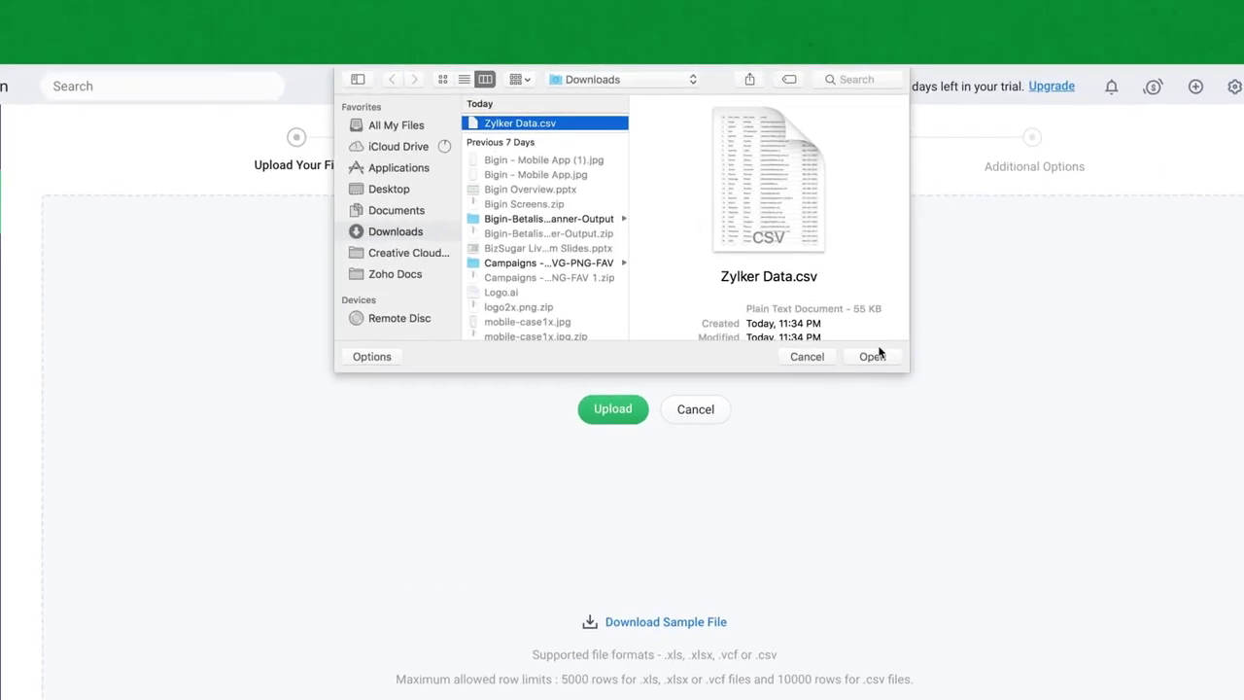
click(872, 356)
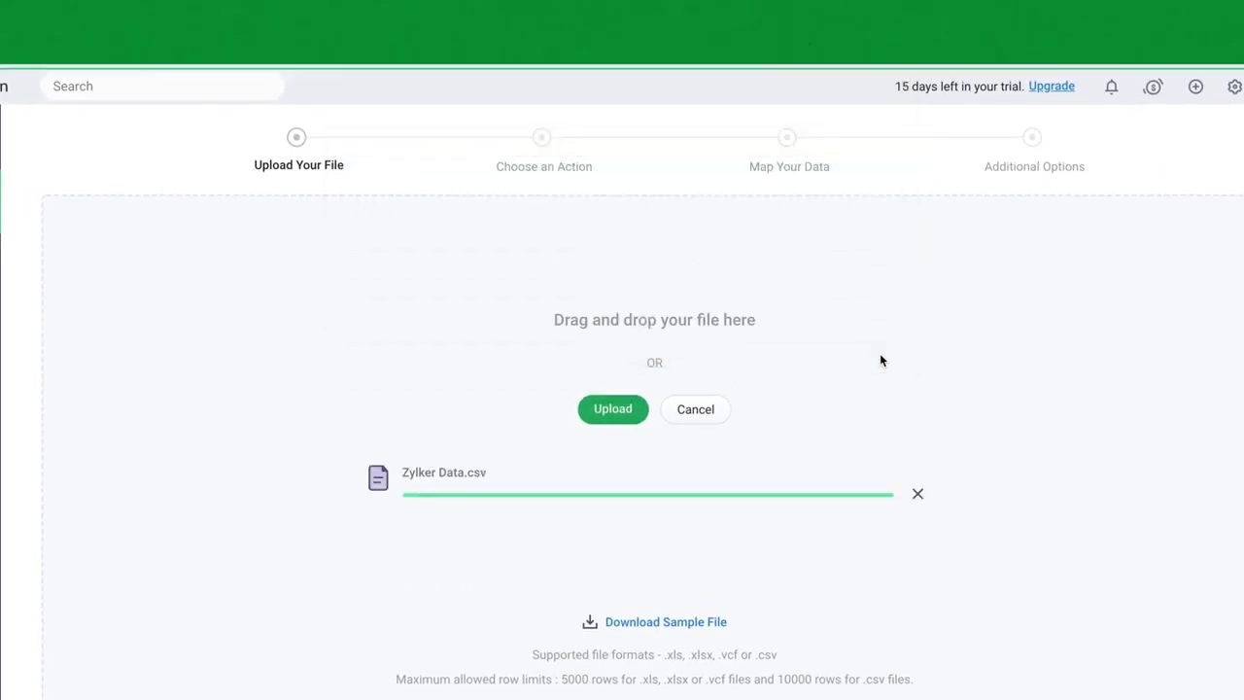
Step: Import records as new contacts, map the ID column to Customer ID, and review the sample data
click(694, 570)
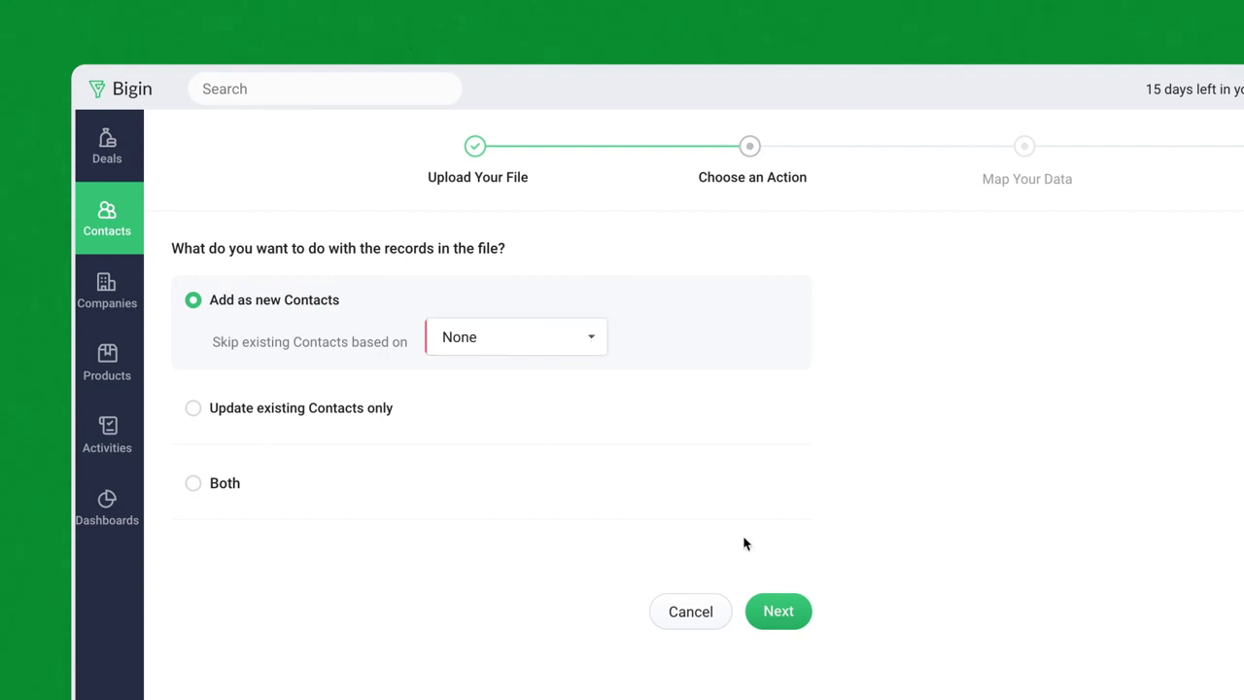
click(777, 611)
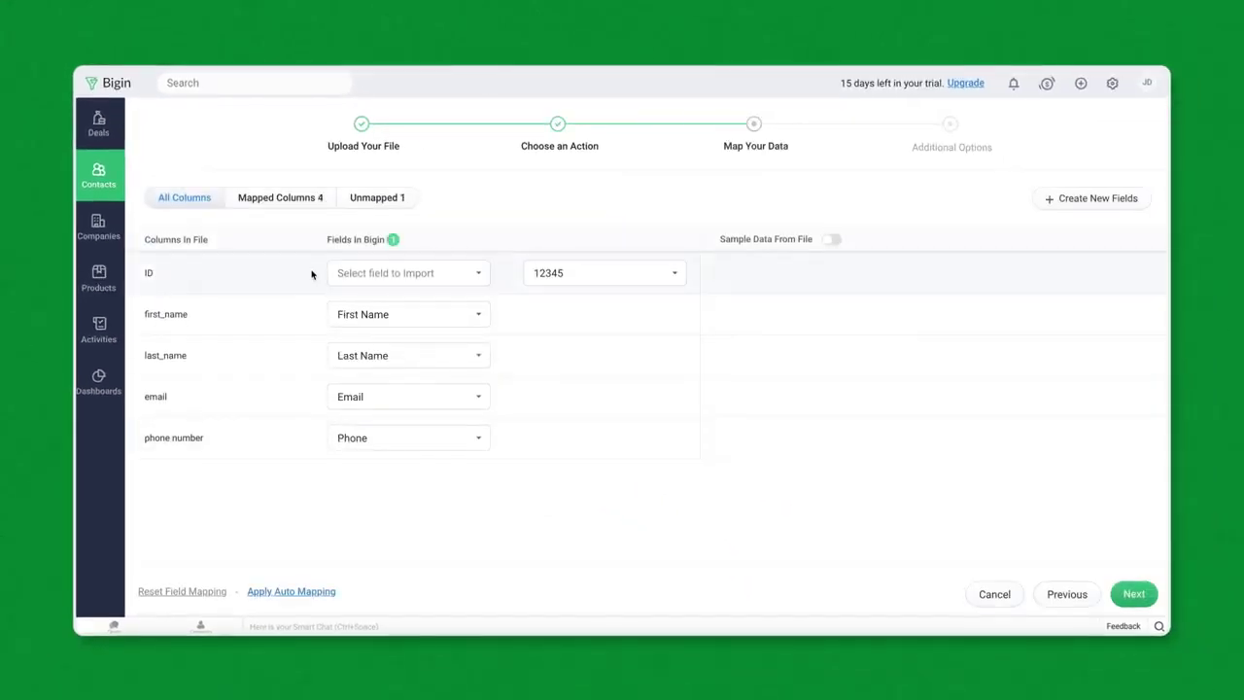
click(450, 273)
scroll(431, 453, down, 5)
click(412, 373)
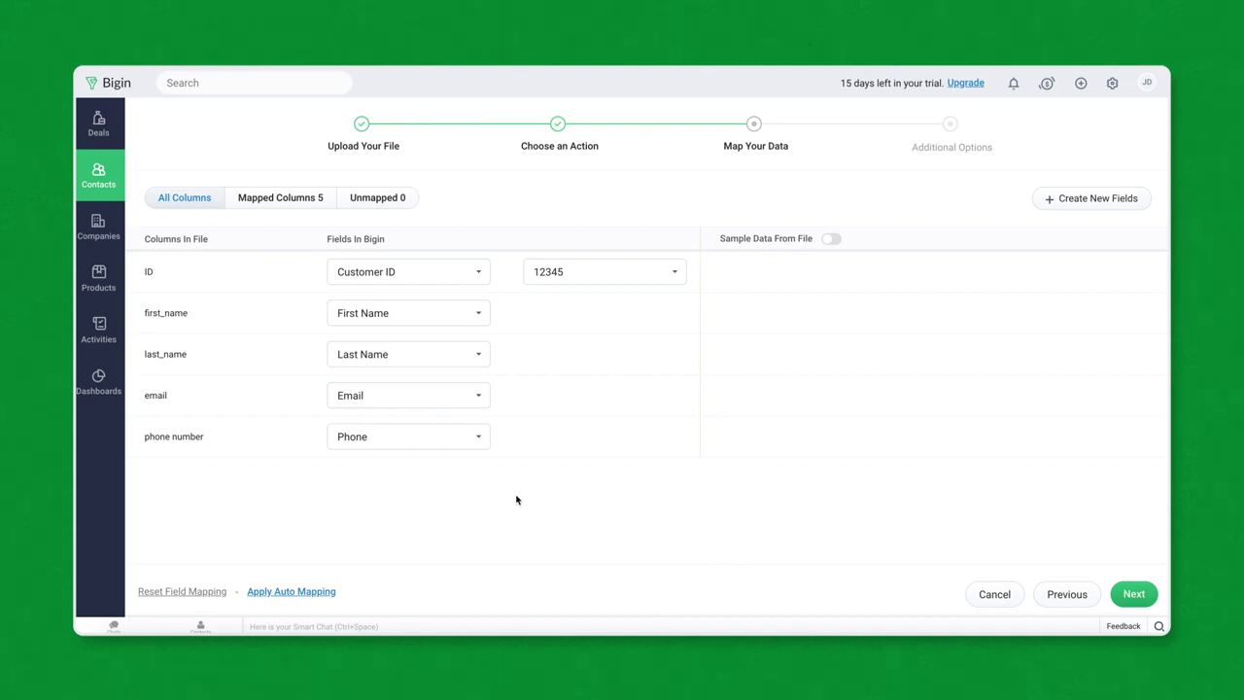
click(831, 239)
click(1131, 594)
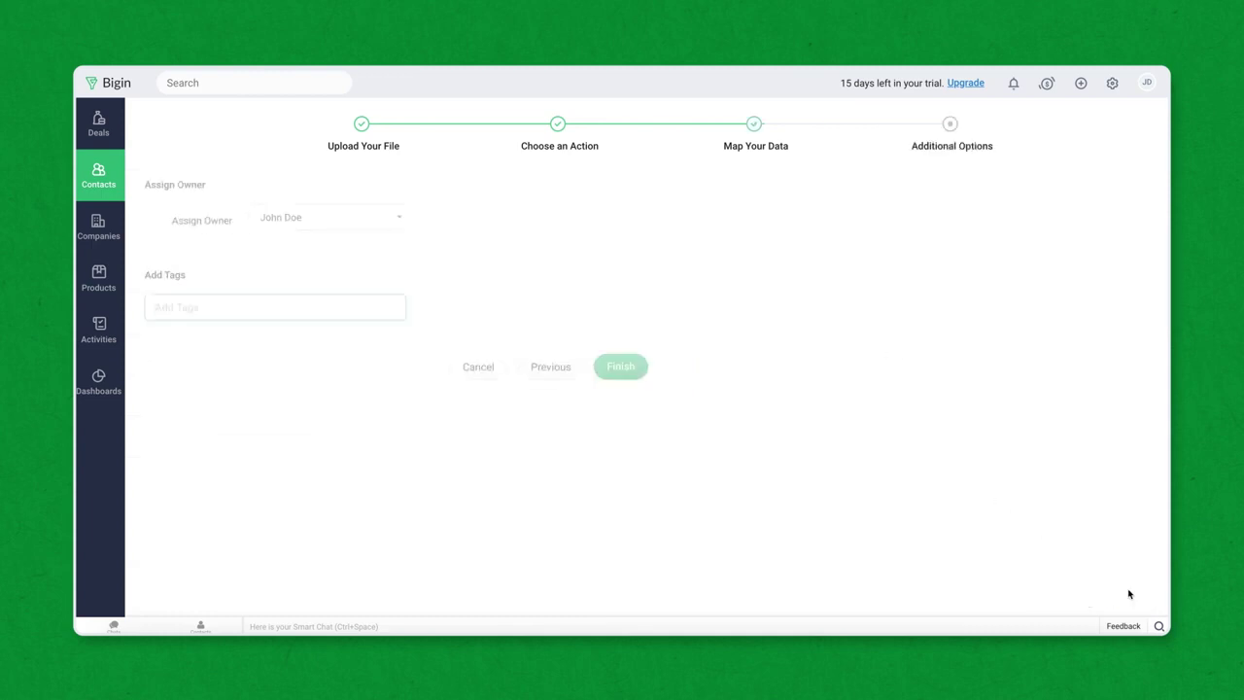
Step: Tag the imported contacts 'New Service' and finish the Zylker Data.csv import
text(New Service)
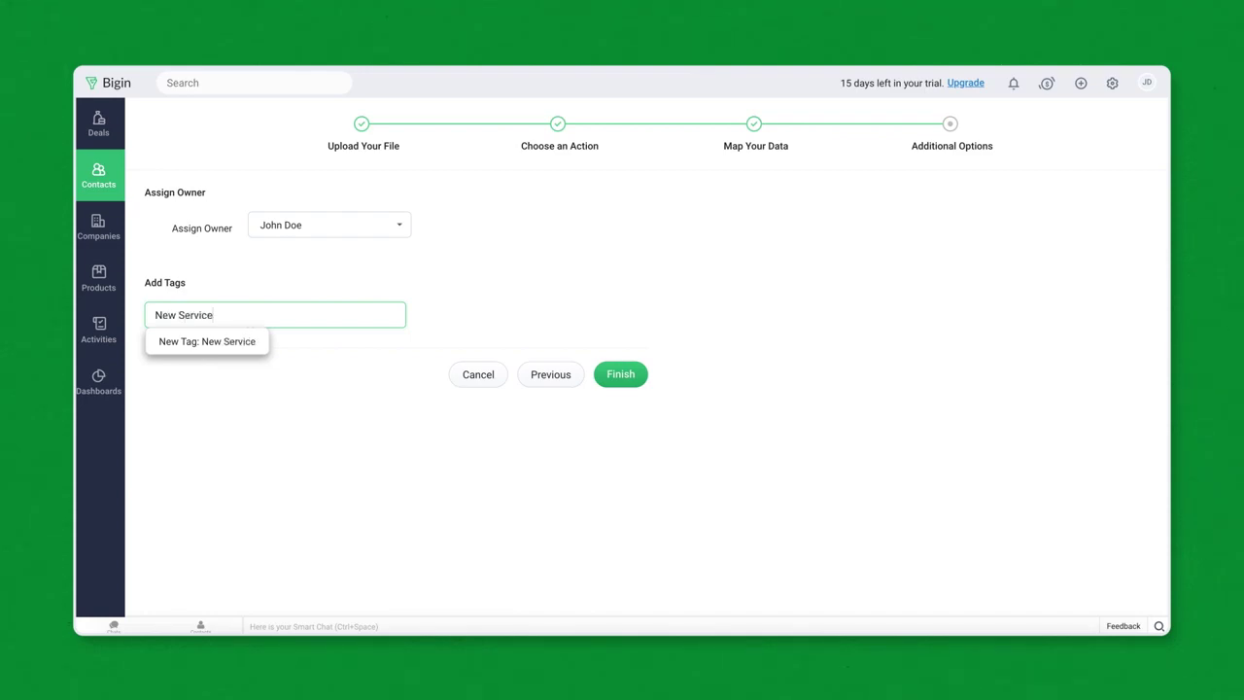
click(632, 380)
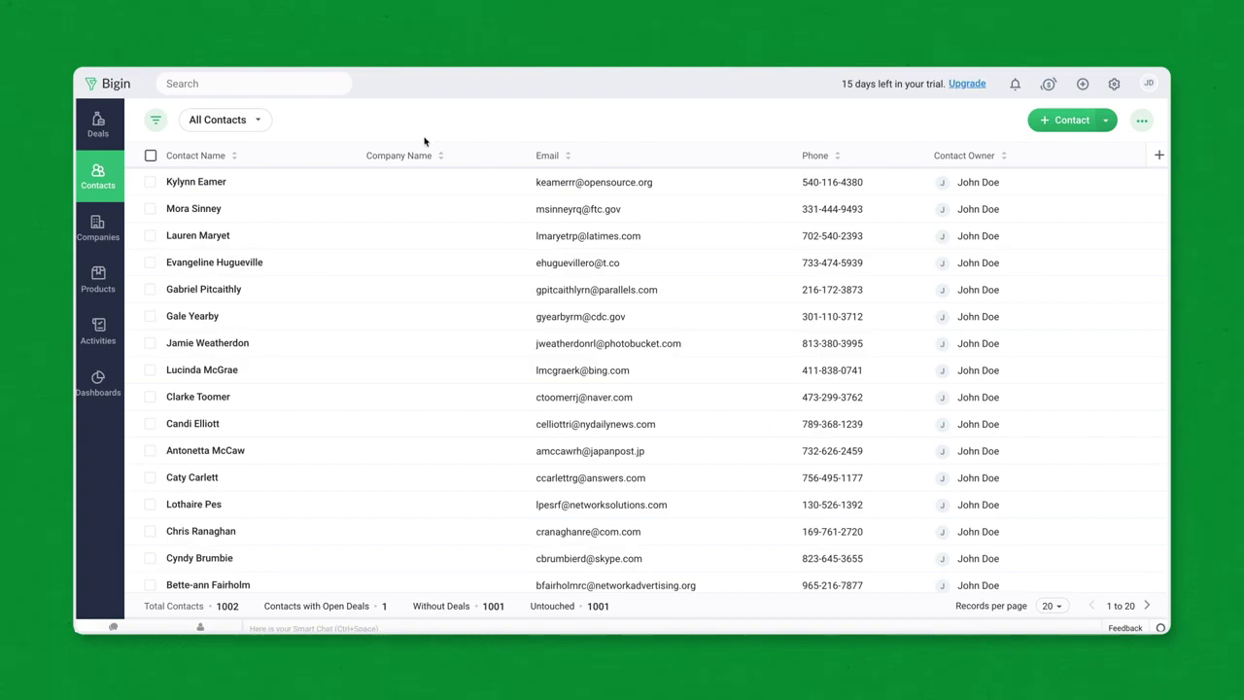
Step: Start a new deal named 'Service Request' and link it to the matching contact
click(97, 128)
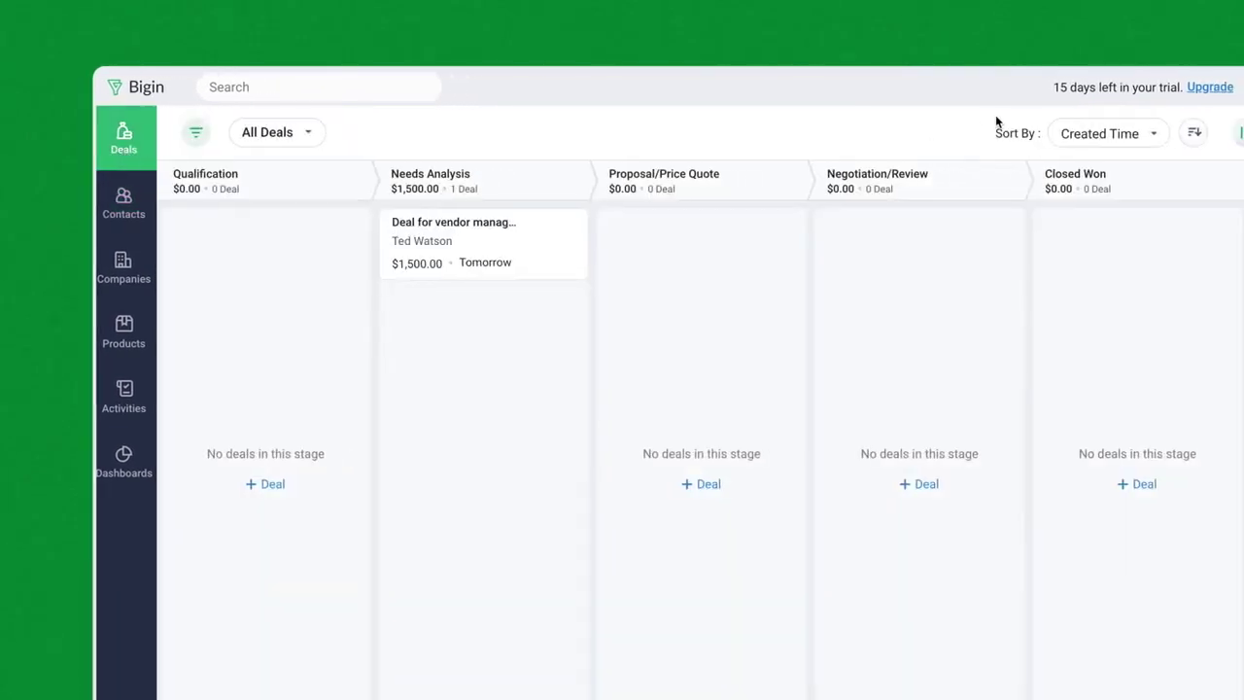
click(1002, 131)
click(852, 222)
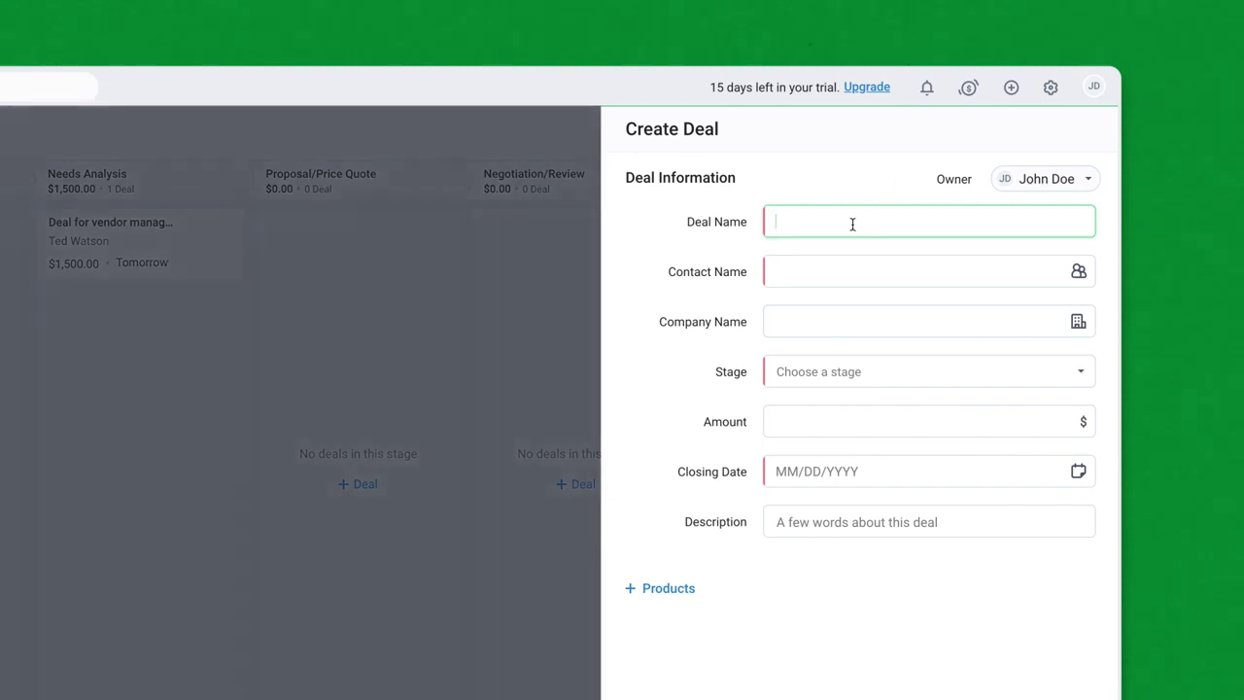
text(Service Request)
click(872, 281)
text(Andy)
click(889, 341)
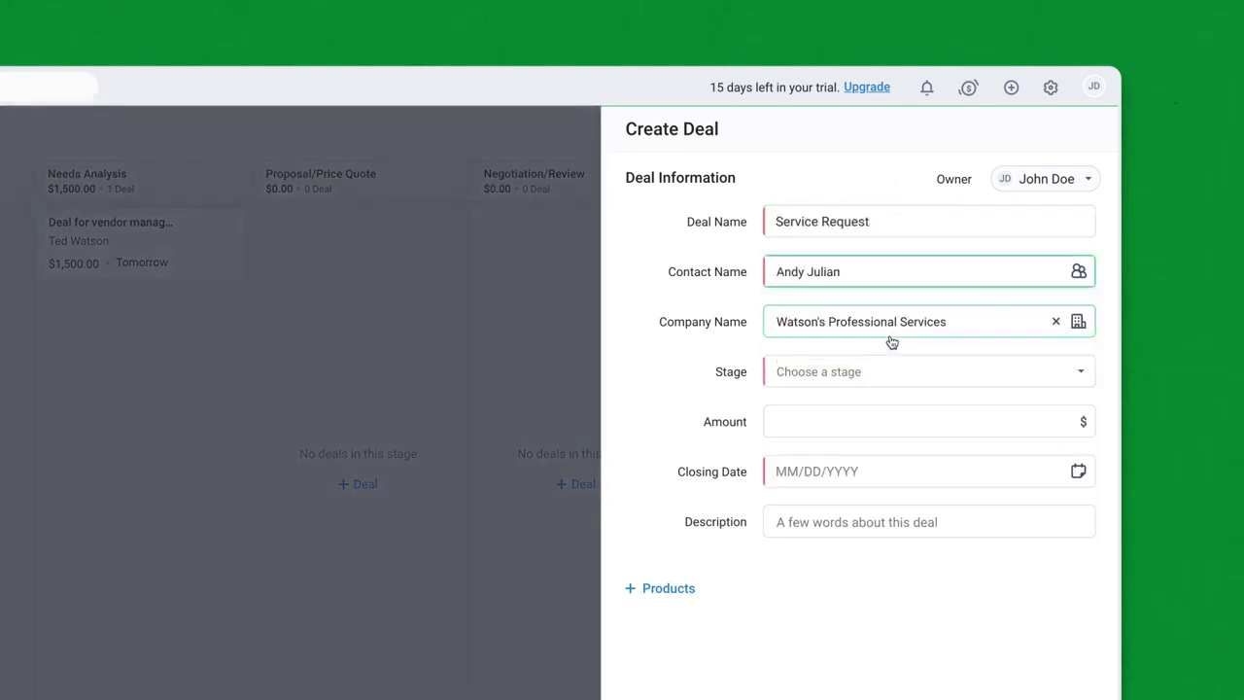
Step: Set the deal's stage to Qualification, amount to 7000, and closing date to 05/29/2020
click(911, 383)
click(911, 418)
click(911, 420)
text(7000)
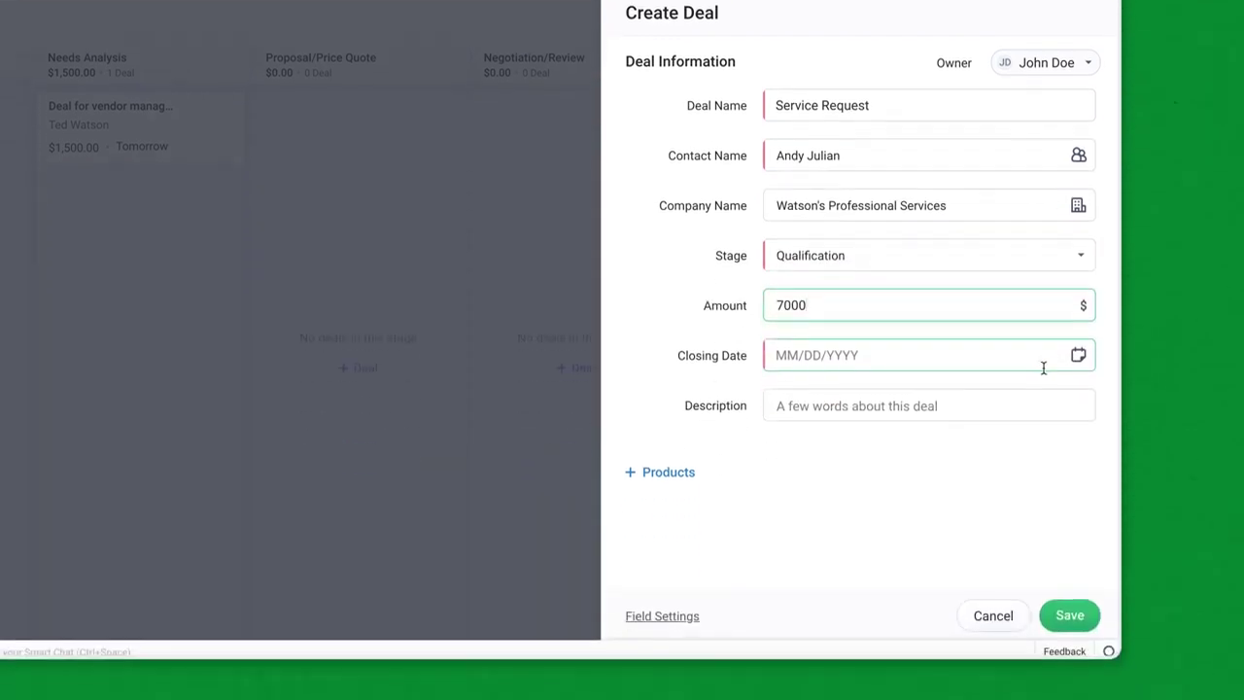
click(1044, 368)
click(923, 576)
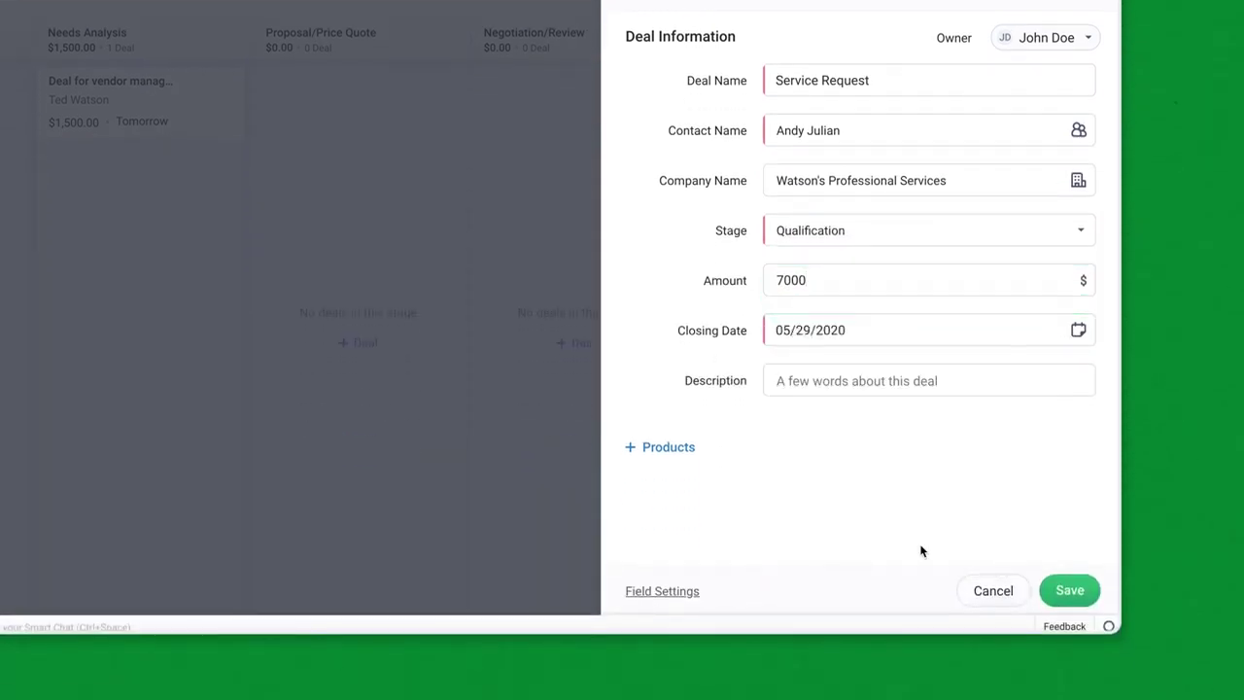